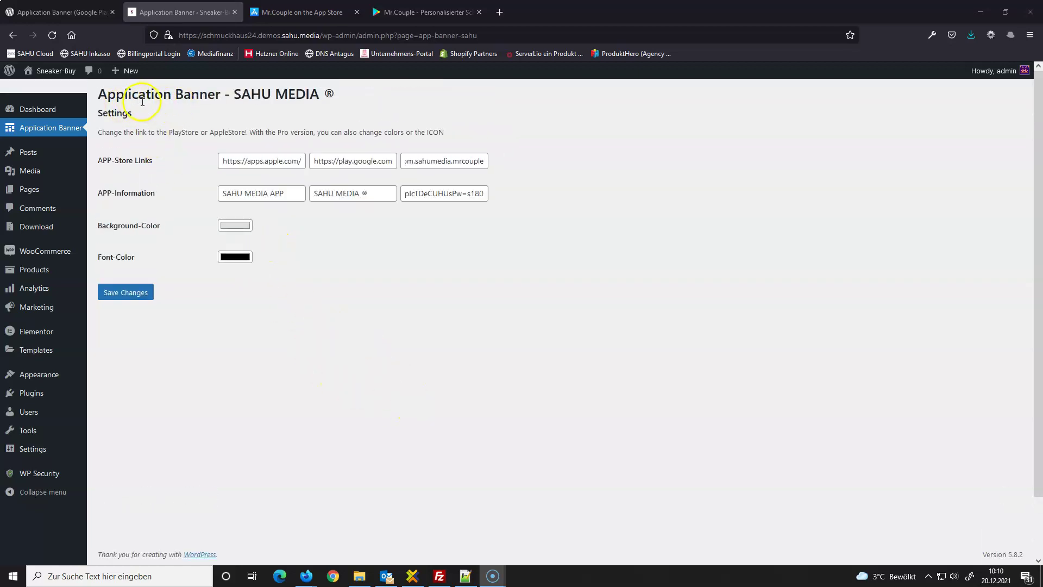
Read the Application Banner plugin's WordPress.org description, version 1.2 and rating.
left_click(52, 13)
scroll(373, 326, "up", 3)
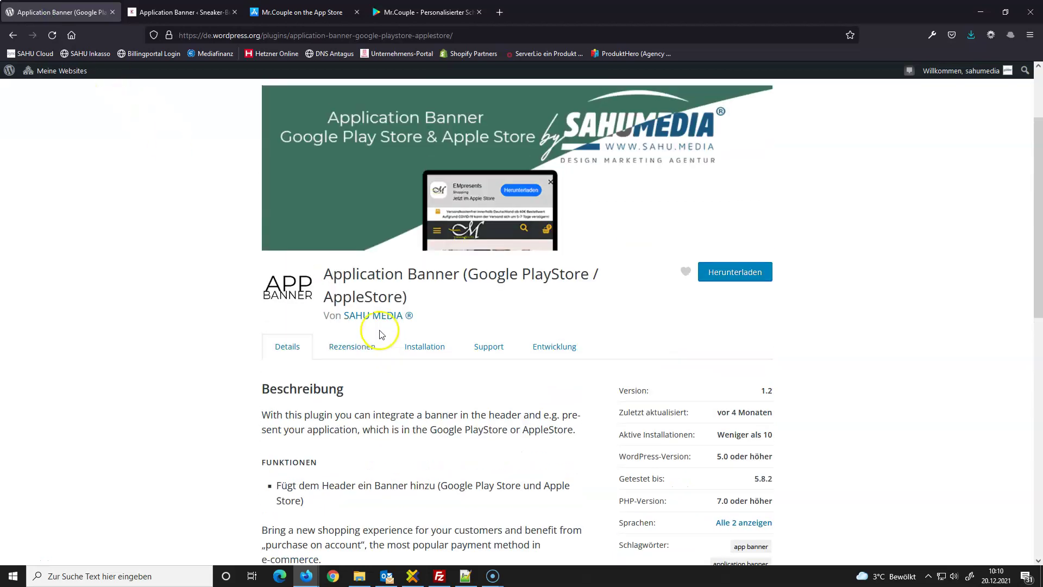
scroll(287, 279, "down", 5)
scroll(349, 377, "up", 2)
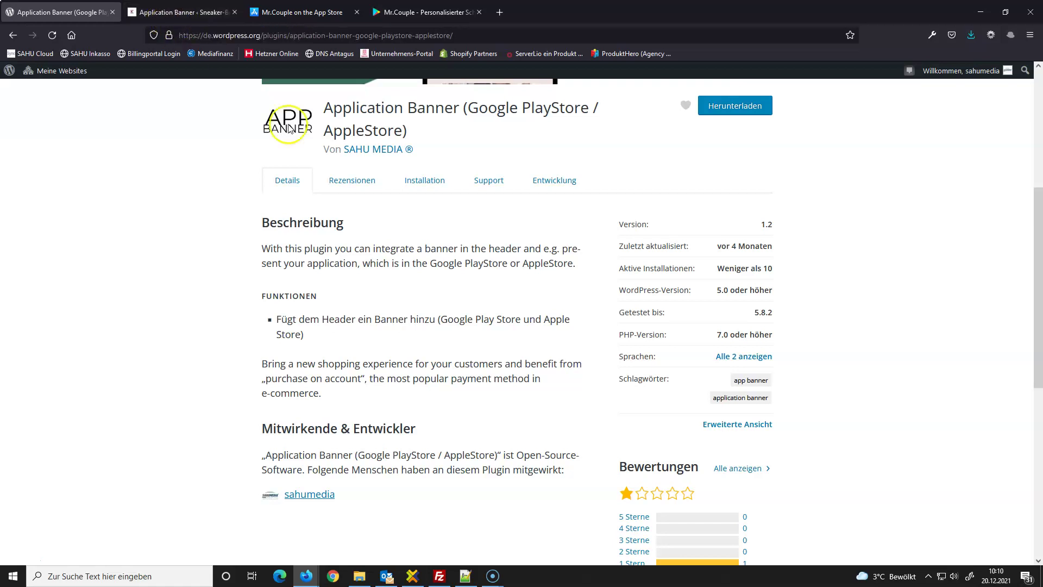
left_click(353, 577)
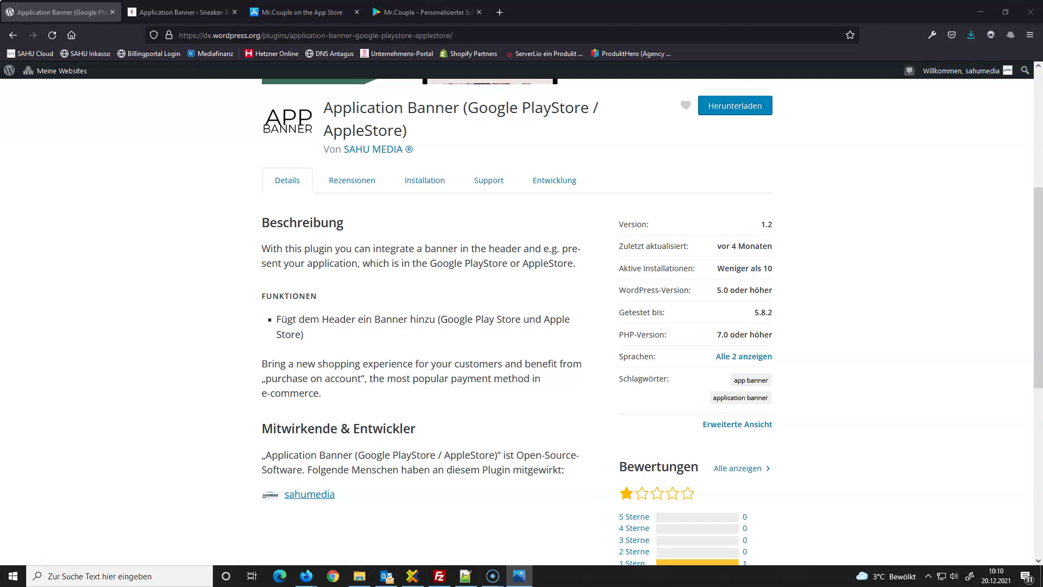
Look over the 1.jpeg sample app banner screenshot, then close Photos.
left_click_drag(543, 100, 378, 58)
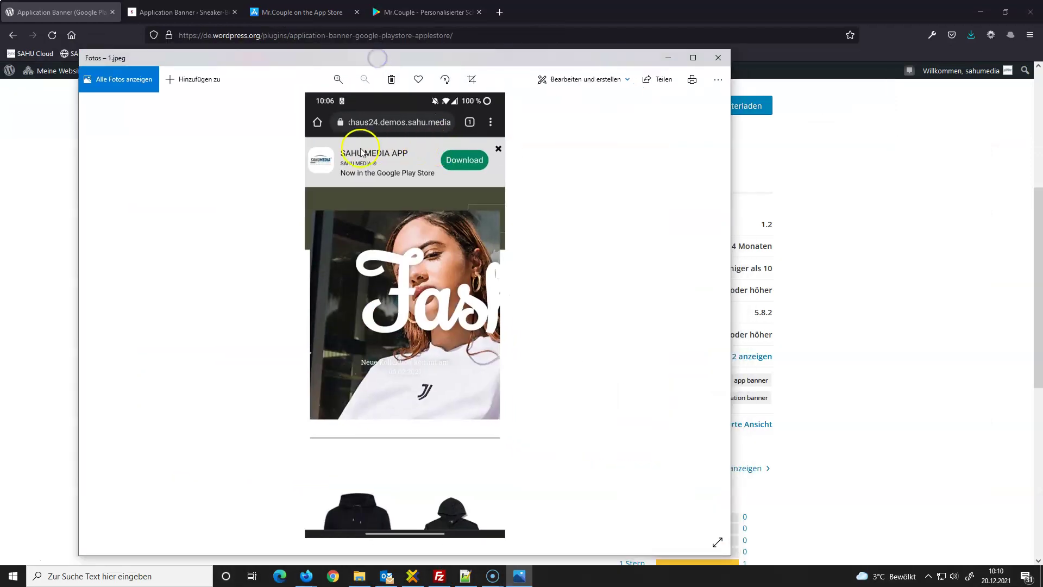
left_click(718, 58)
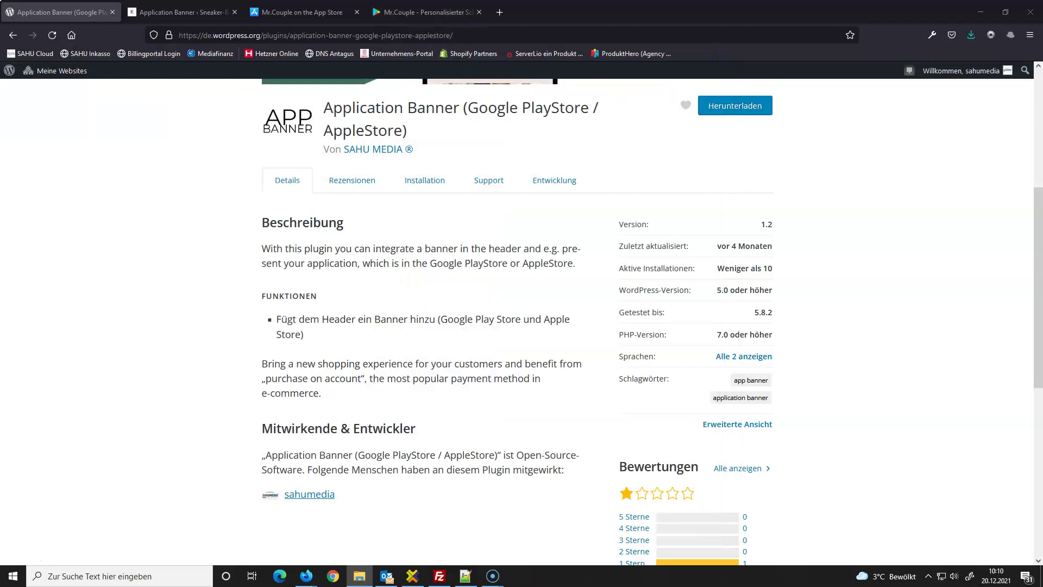
Check the Mr.Couple App Store and Google Play listings, then copy 'Application Banner' from the plugin title.
left_click(297, 12)
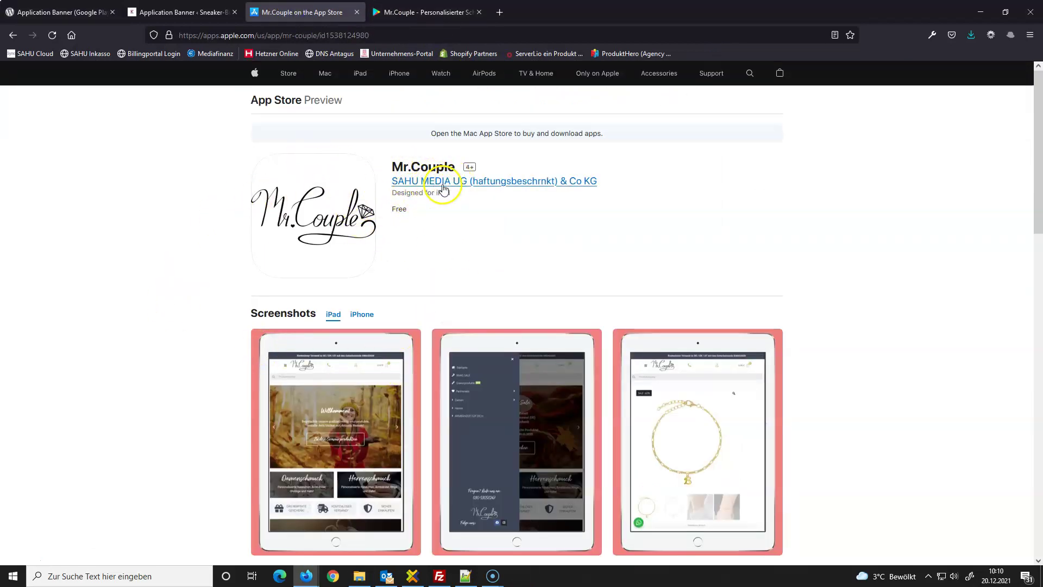
left_click(412, 12)
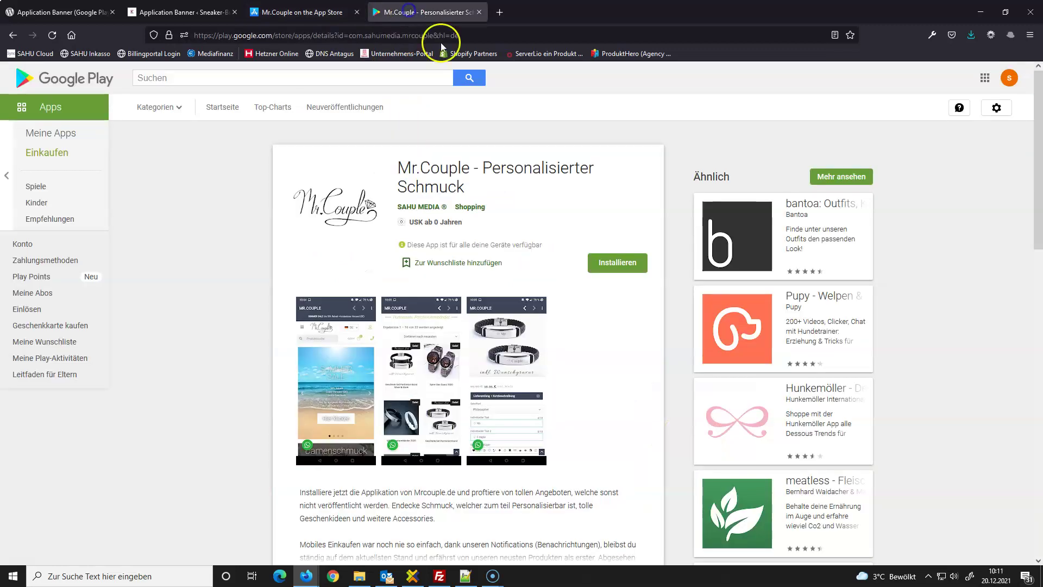
left_click(69, 16)
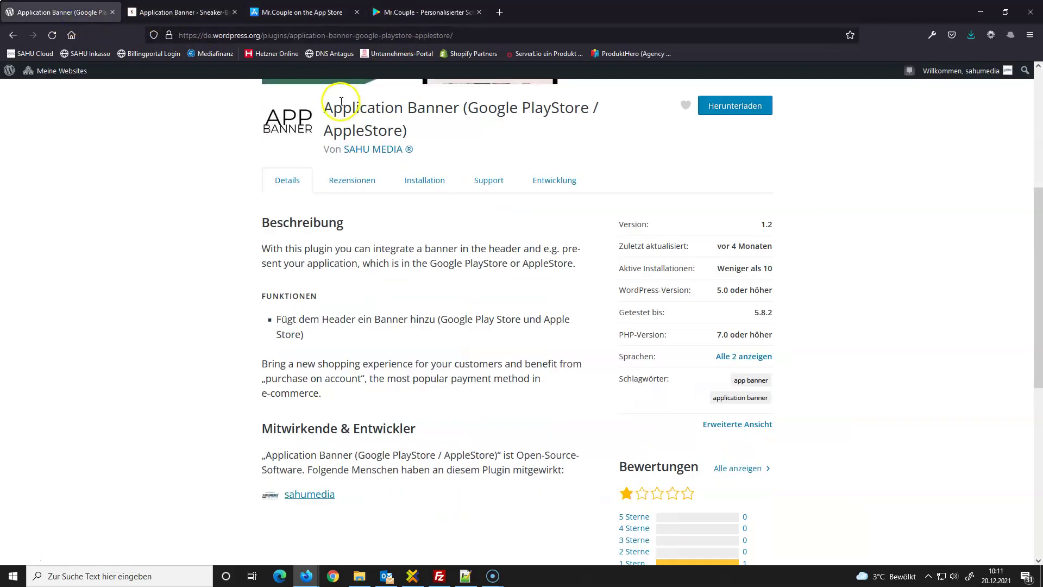
left_click_drag(325, 108, 453, 119)
right_click(459, 111)
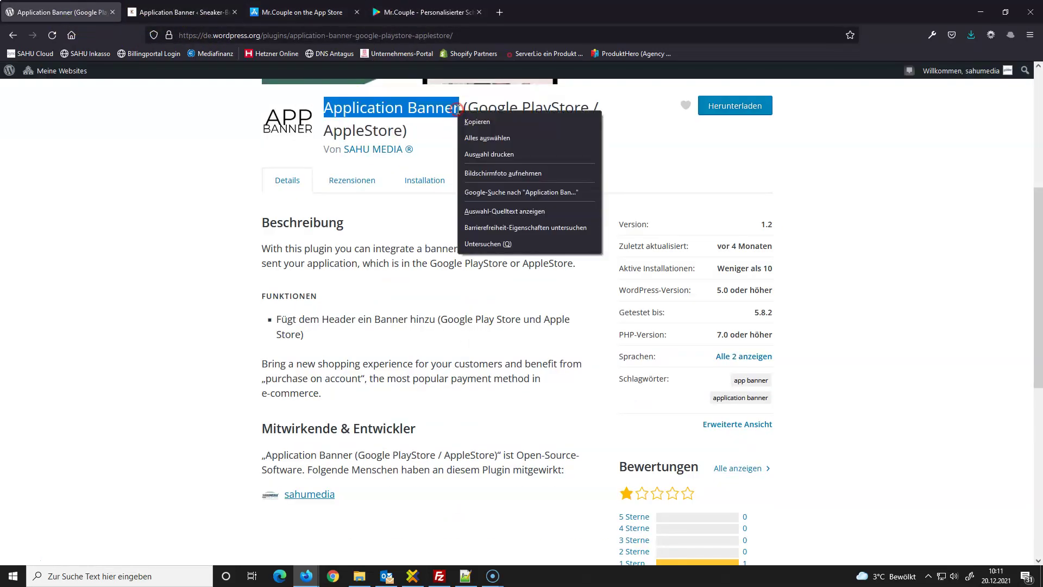
left_click(496, 123)
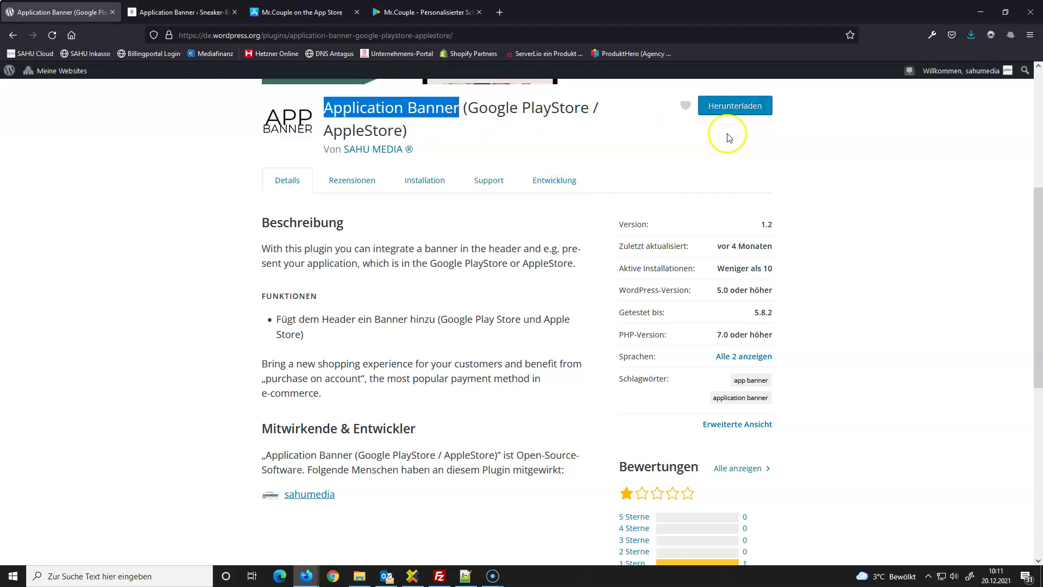
Search Add Plugins for the pasted 'Application Banner' and confirm the SAHU MEDIA plugin shows Active.
left_click(160, 15)
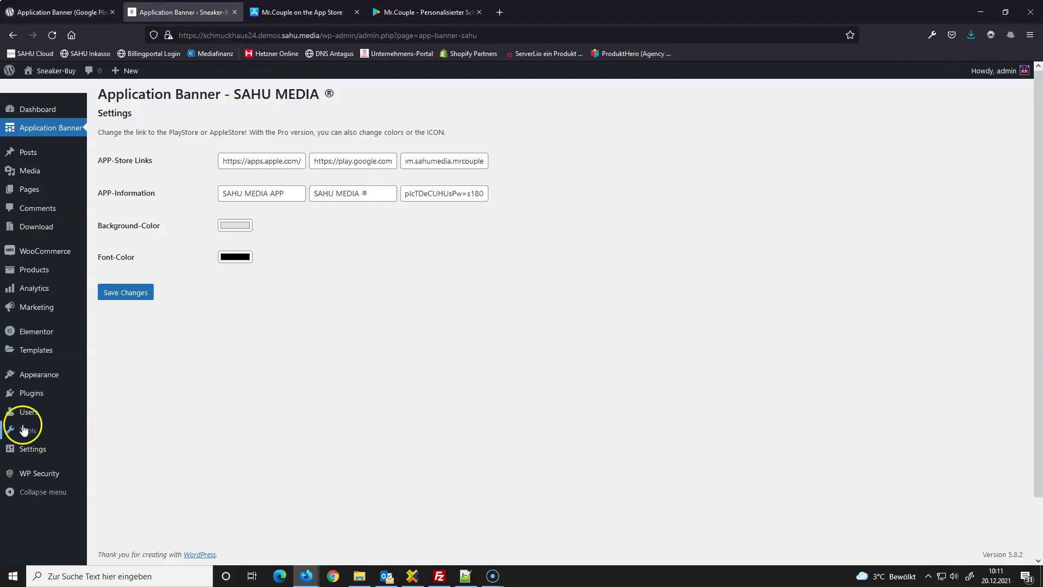
mouse_move(40, 395)
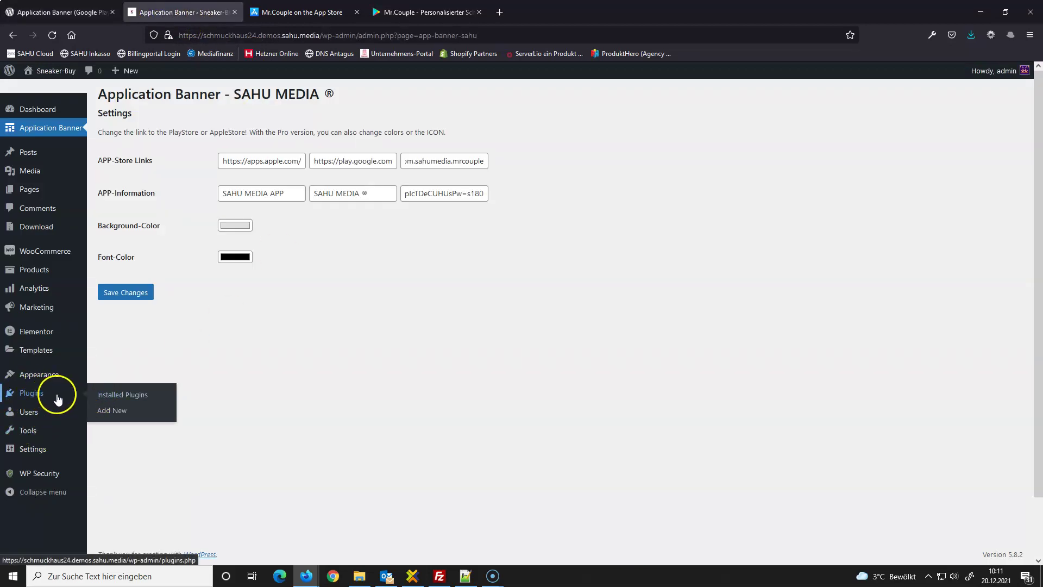
left_click(111, 409)
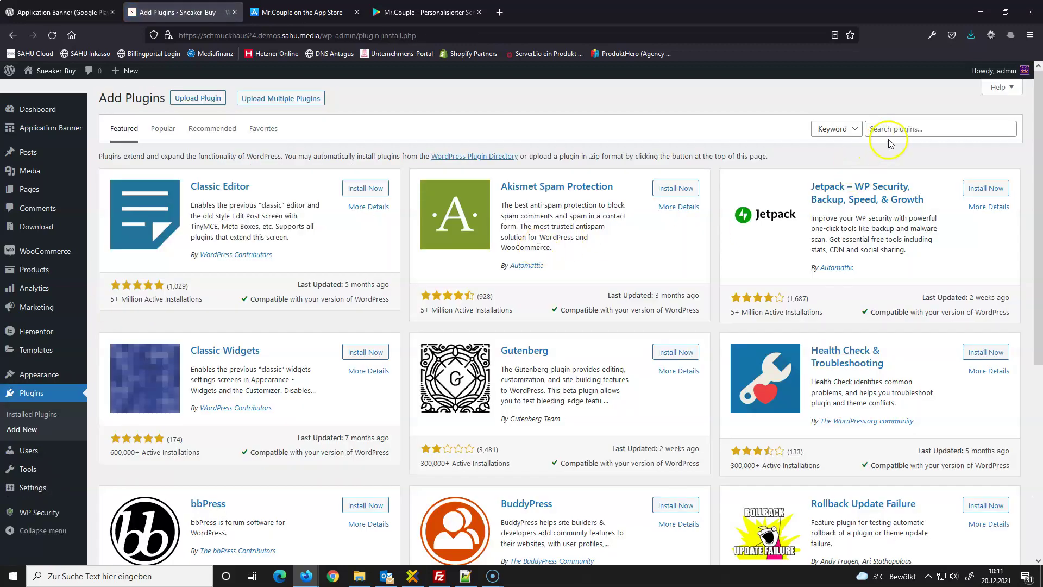
right_click(888, 129)
left_click(903, 209)
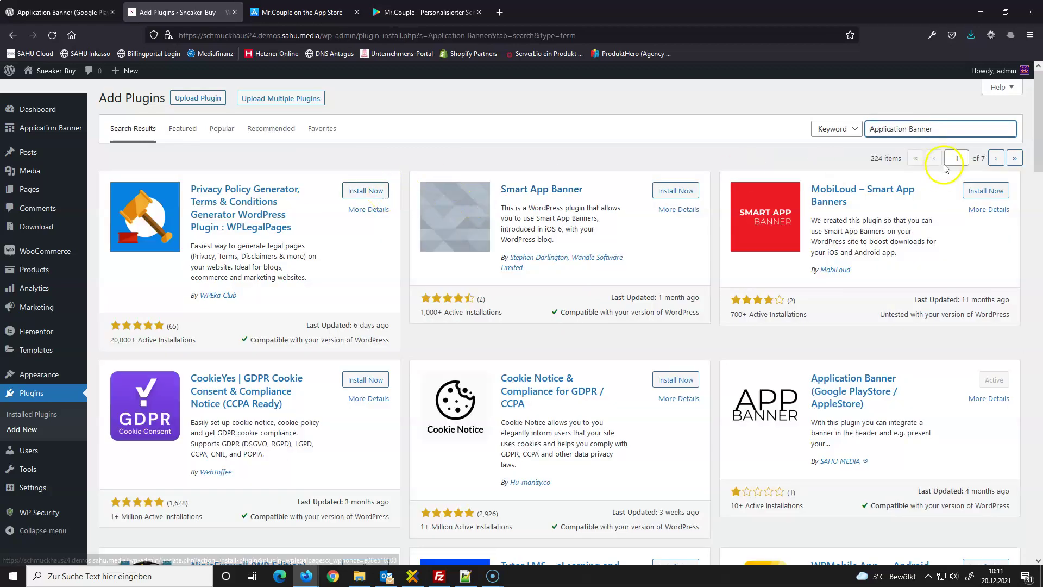
scroll(589, 226, "down", 3)
scroll(565, 231, "up", 3)
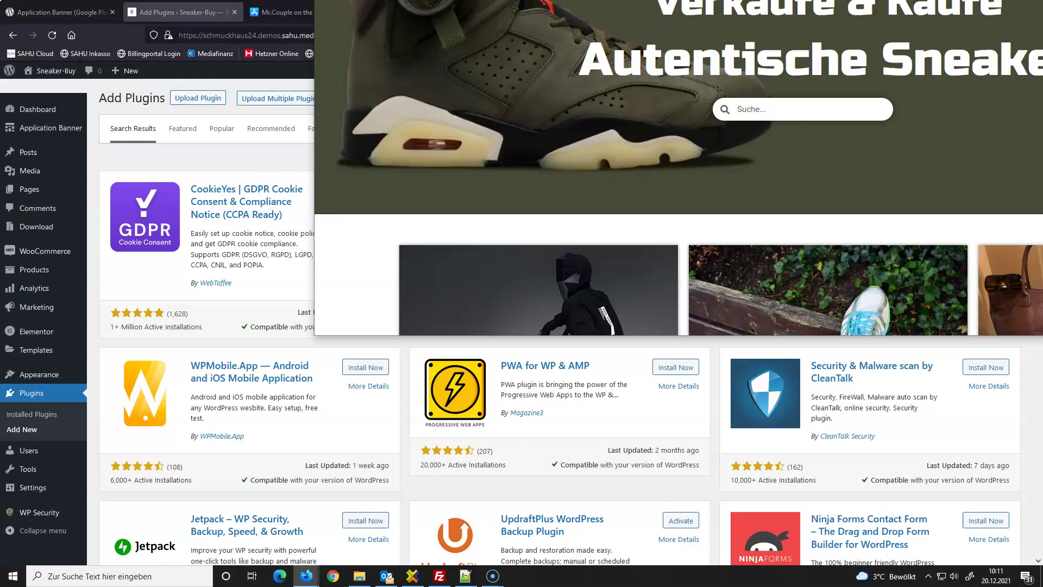
Preview the Sneaker-Buy shop at 375×812 in Responsive Design Mode, then close that window.
left_click_drag(618, 0, 373, 163)
right_click(417, 267)
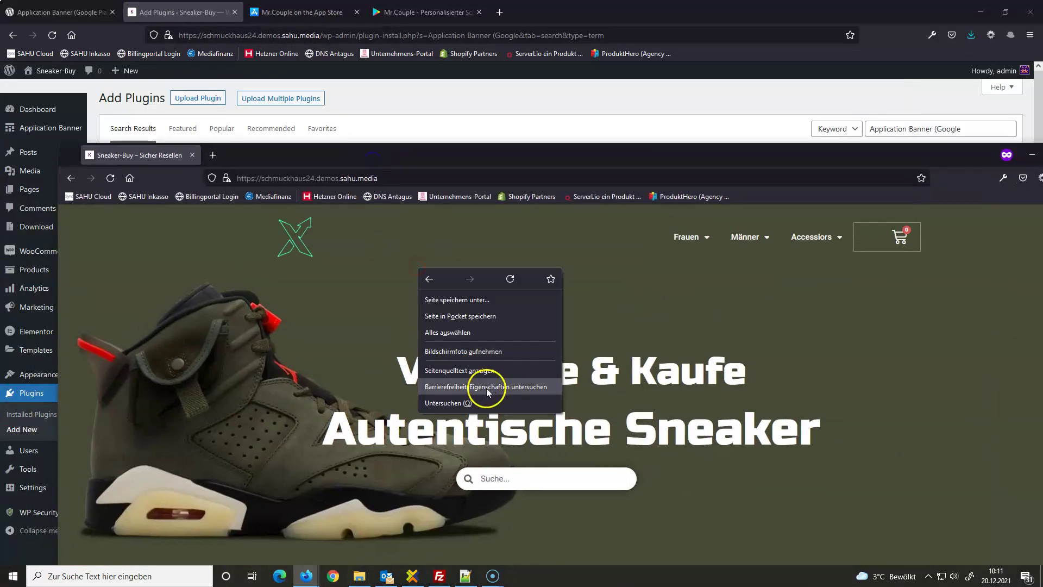
left_click(441, 403)
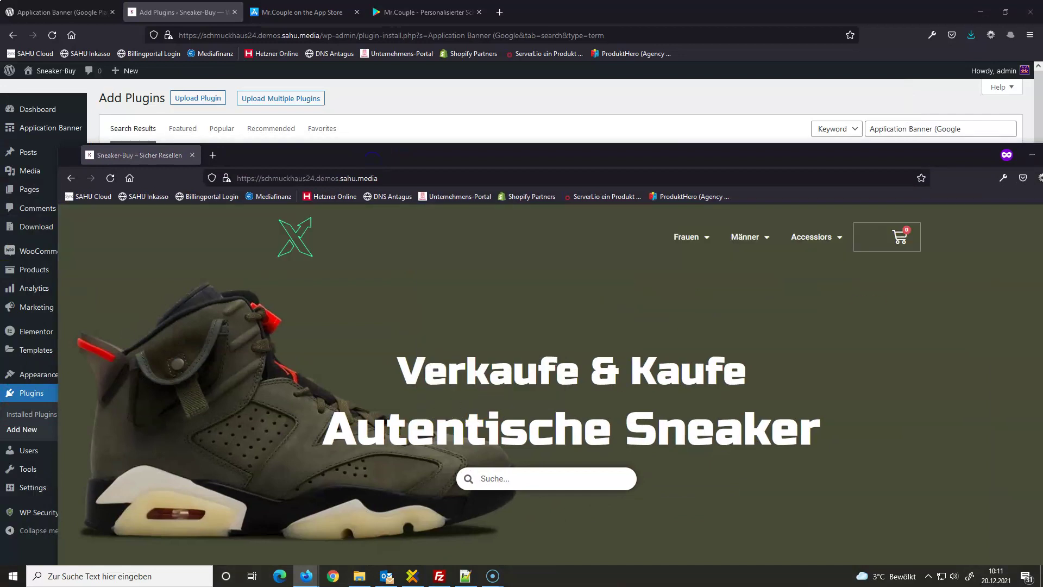
key("ctrl+shift+m")
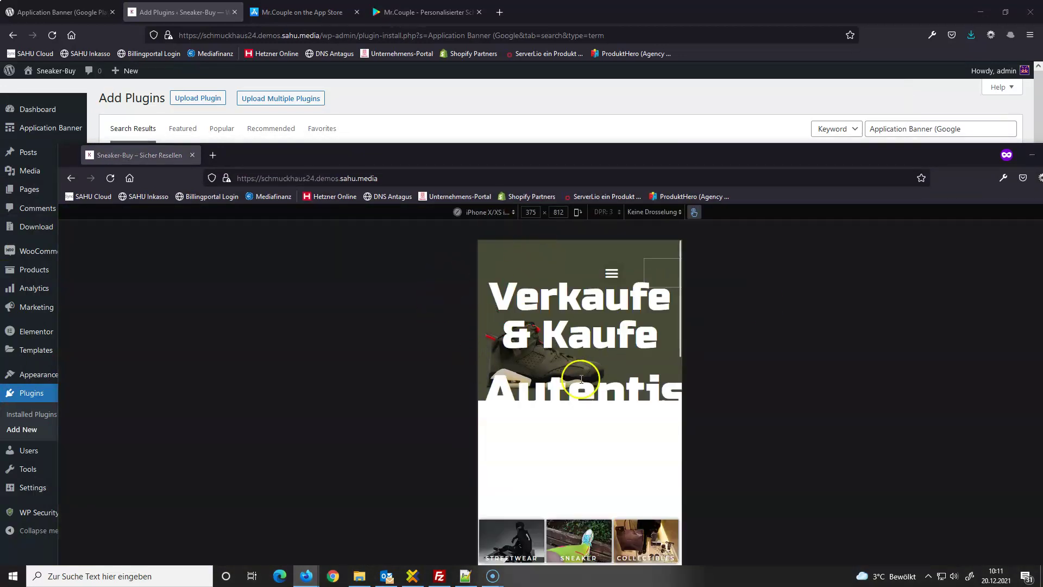
left_click_drag(480, 168, 461, 134)
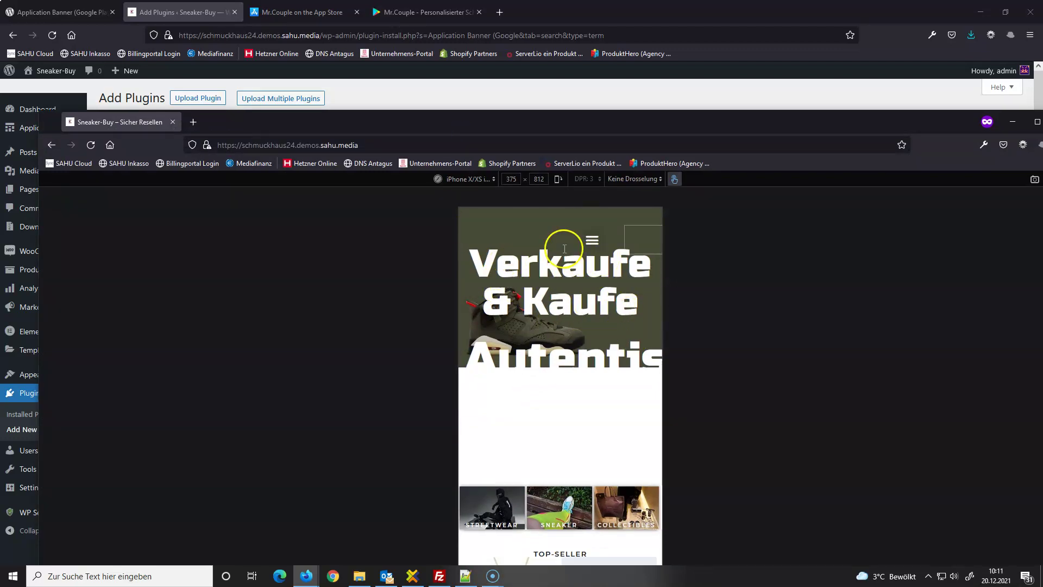
left_click_drag(792, 119, 800, 86)
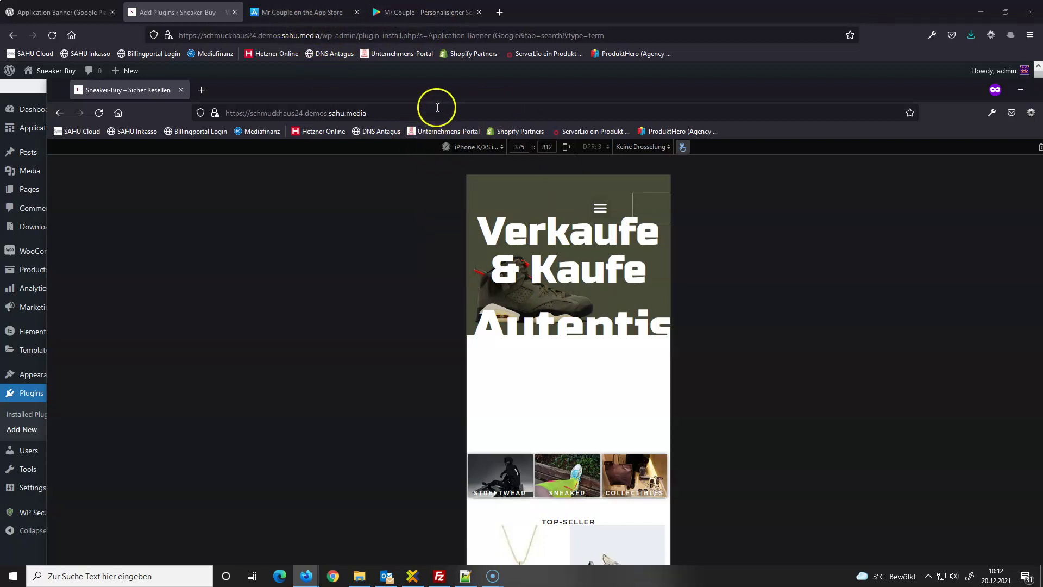
left_click_drag(490, 102, 468, 102)
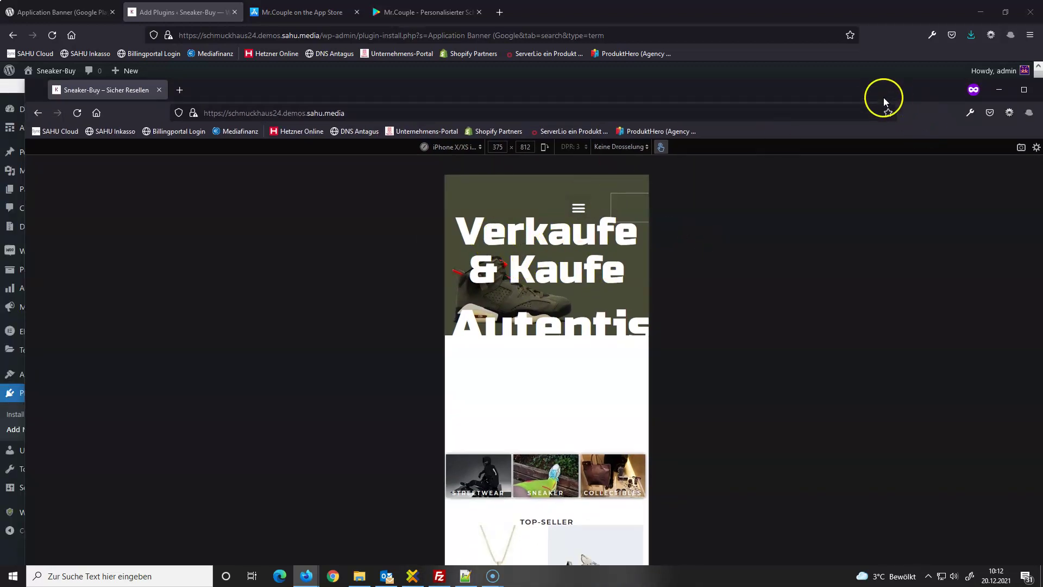
left_click_drag(885, 97, 780, 101)
left_click(937, 93)
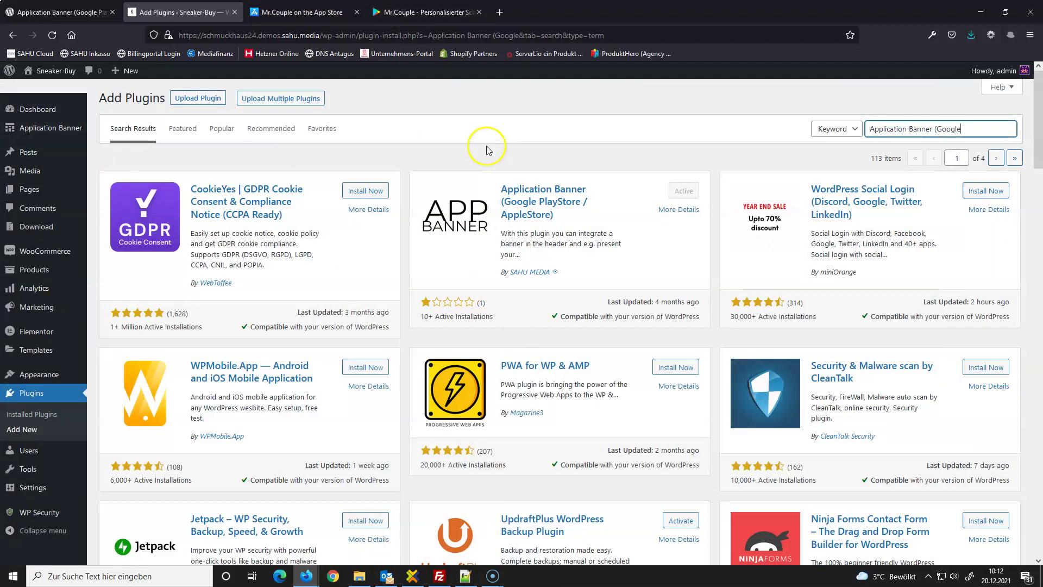
On the Application Banner settings page, replace the App Store link with the Mr.Couple App Store address.
left_click(44, 130)
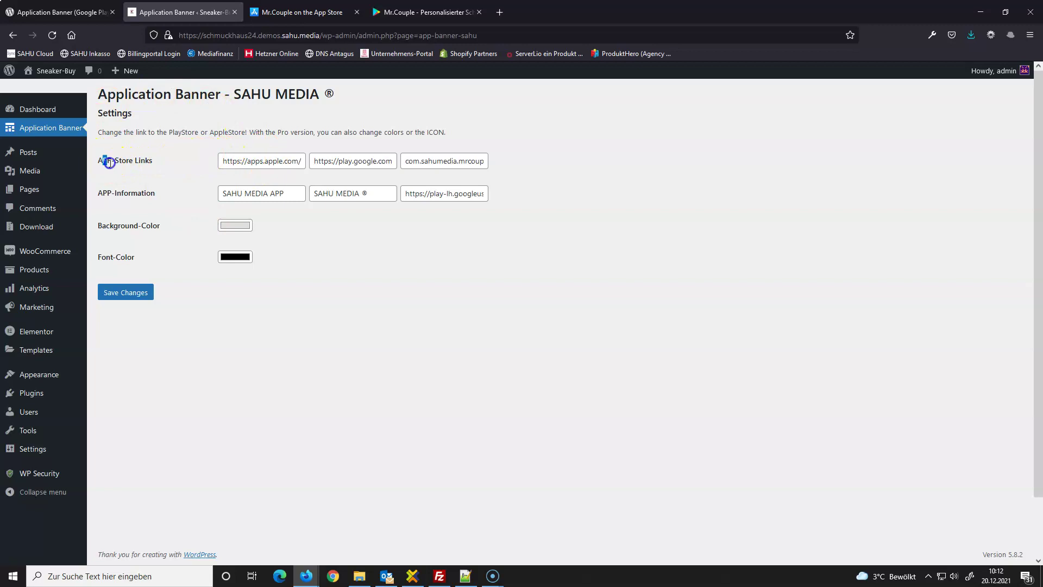
left_click(259, 161)
key("ctrl+a")
key("BackSpace")
key("ctrl+v")
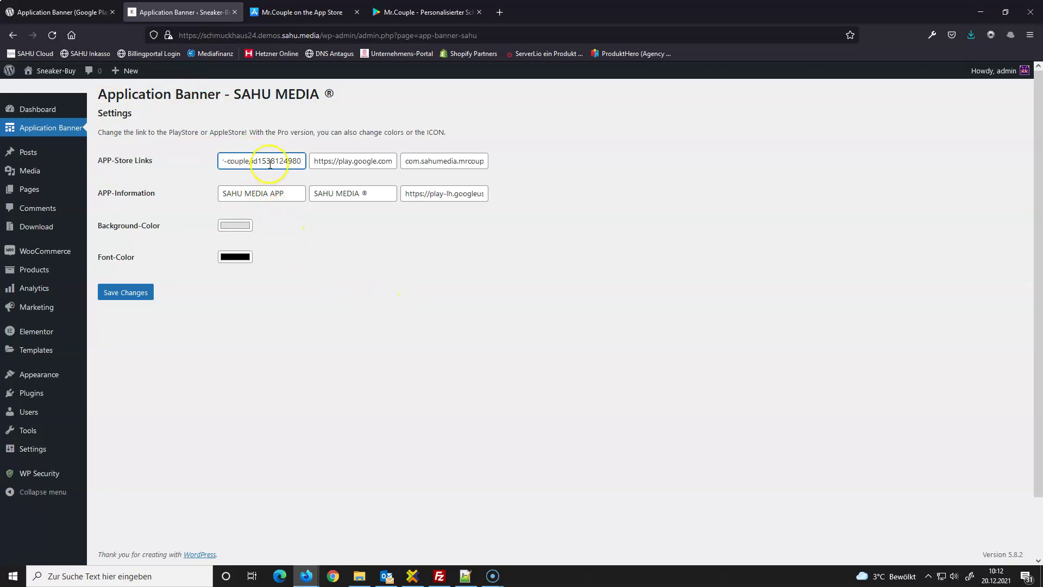
key("ctrl+a")
left_click(302, 12)
double_click(314, 34)
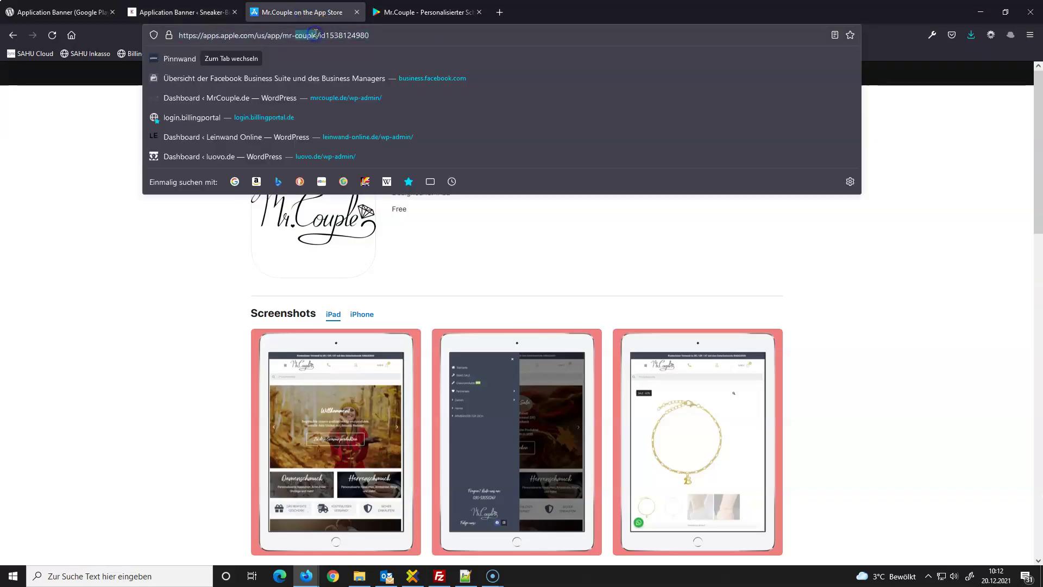
left_click(315, 35)
left_click(196, 13)
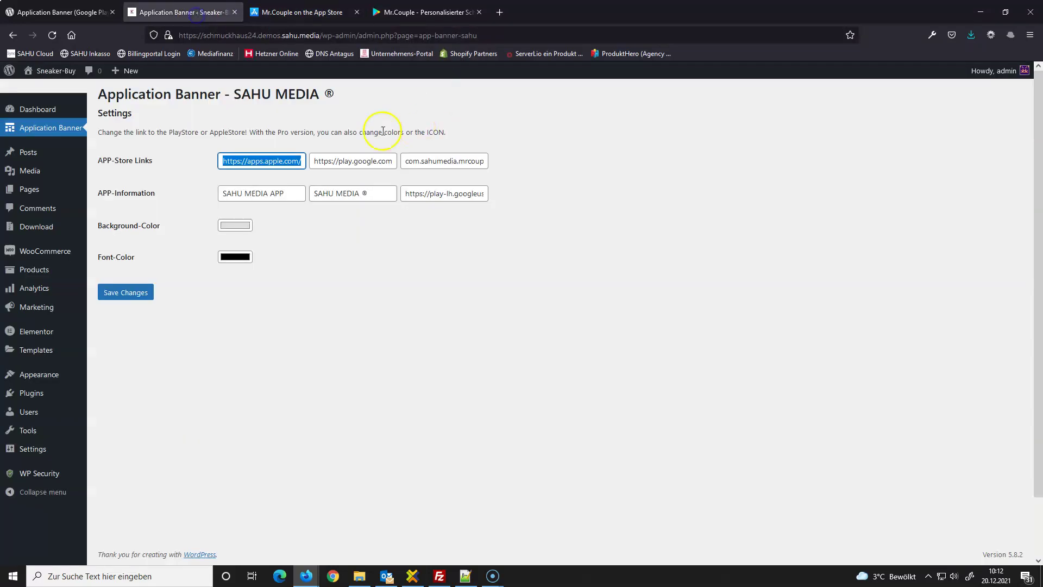
Replace the Google Play link with the Mr.Couple Google Play page address.
left_click(325, 159)
key("ctrl+a")
key("BackSpace")
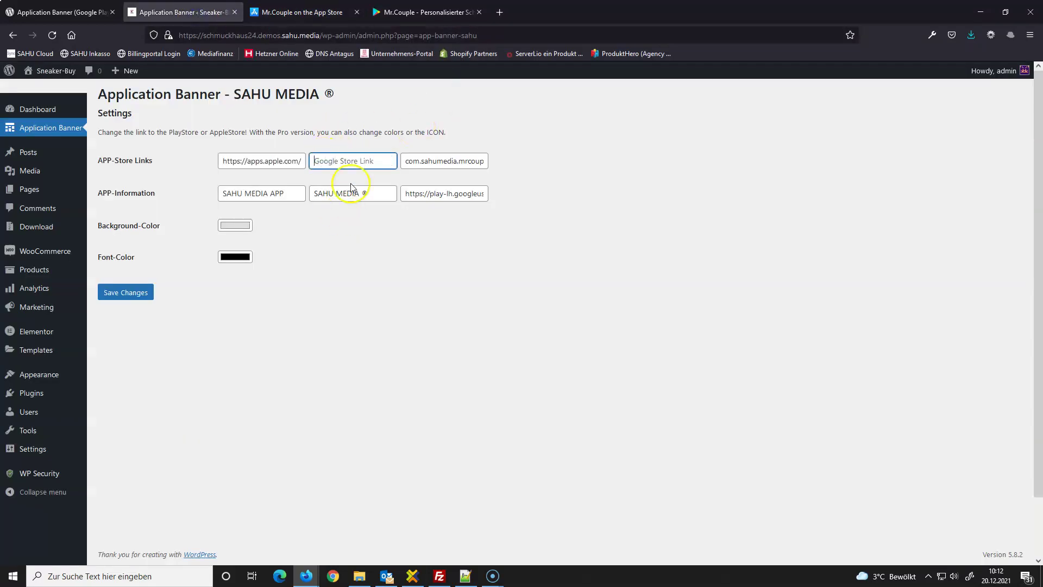
left_click(409, 13)
left_click(272, 36)
key("ctrl+c")
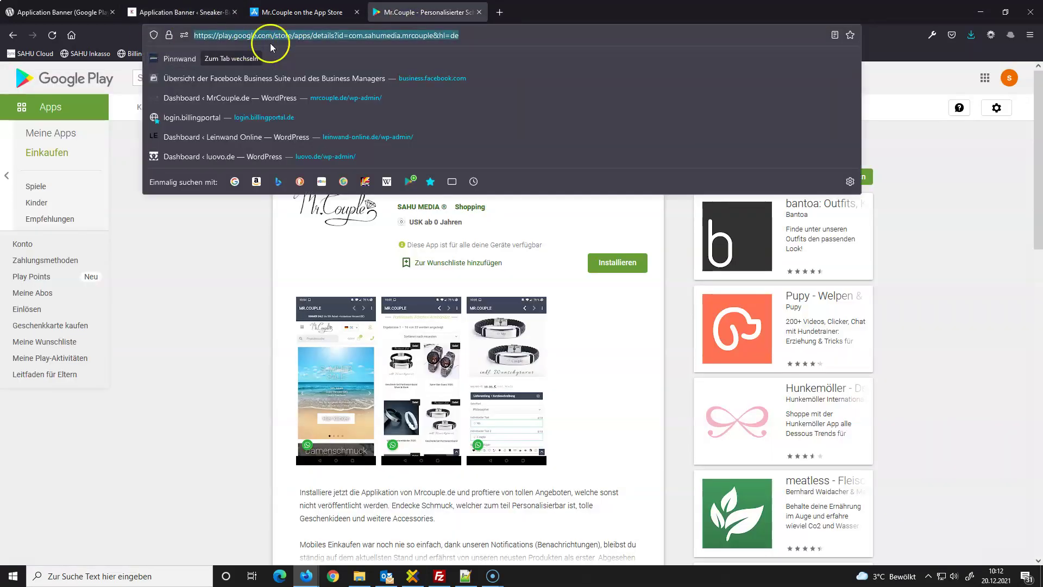
left_click(163, 12)
key("ctrl+v")
Clear the old value from the Play Store package name field.
triple_click(424, 161)
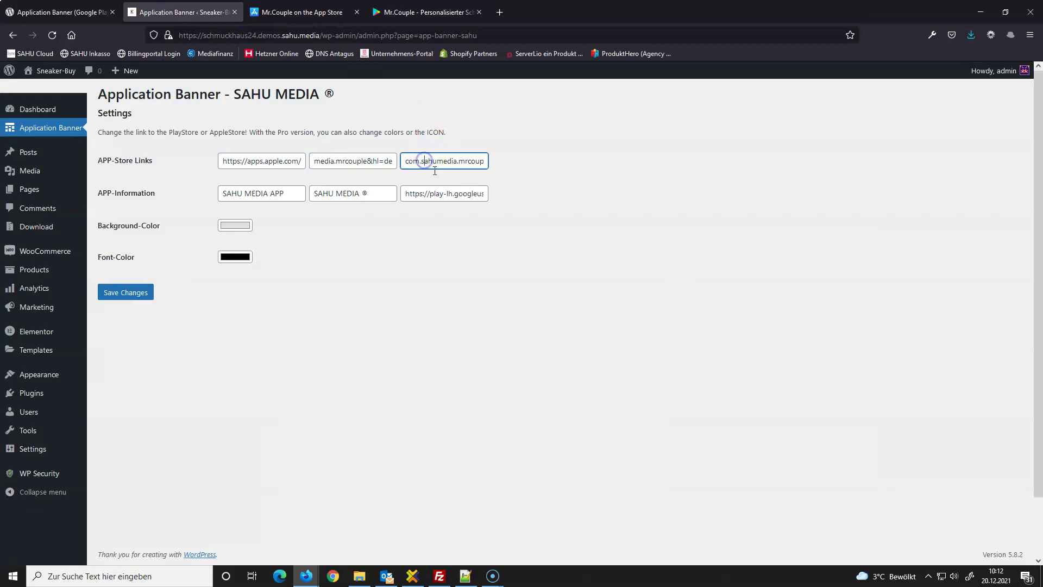
key("BackSpace")
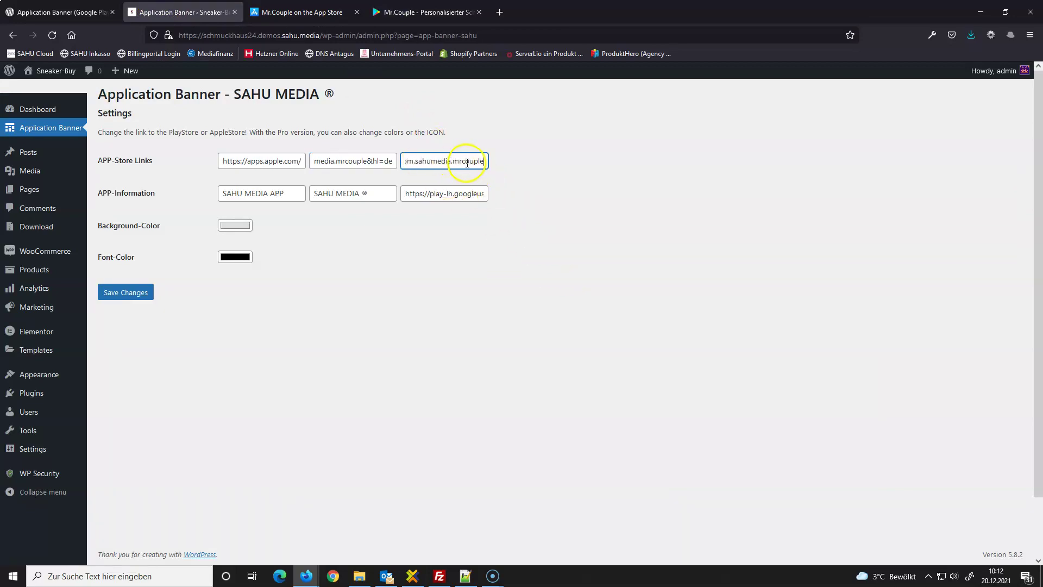
mouse_move(472, 161)
left_mouse_down()
mouse_move(353, 163)
mouse_move(489, 169)
left_mouse_up()
double_click(429, 161)
left_click(431, 161)
Copy com.sahumedia.mrcouple from the Google Play address and paste it into the package field.
left_click(427, 12)
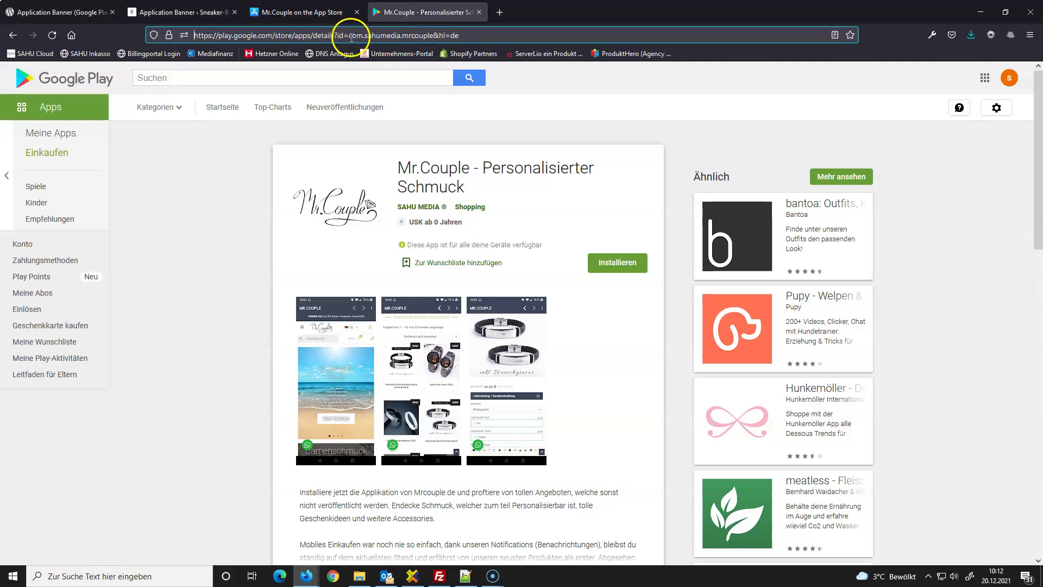
left_click(357, 36)
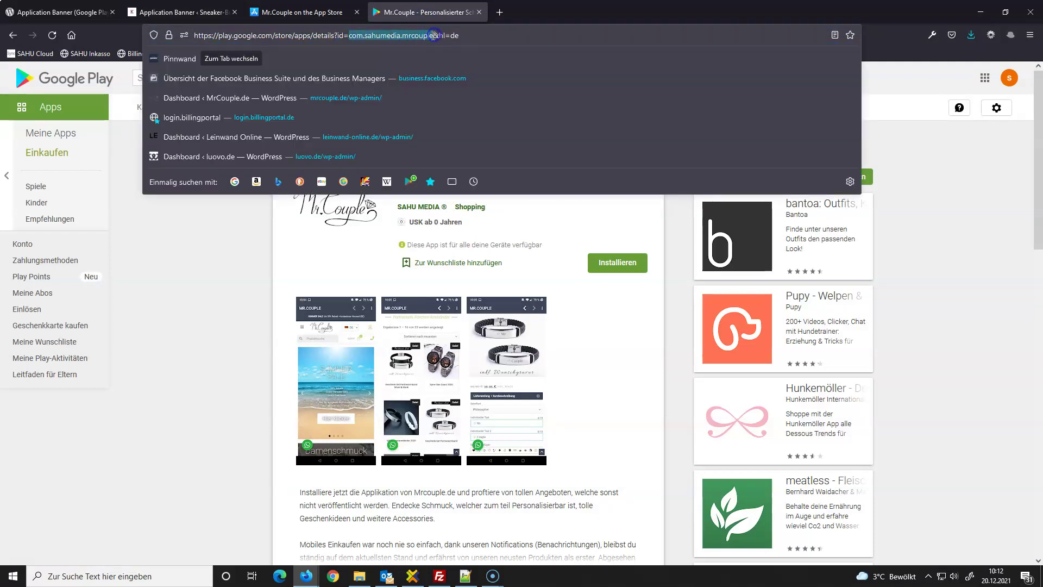
left_click_drag(433, 35, 439, 36)
right_click(439, 36)
left_click(483, 99)
left_click(145, 12)
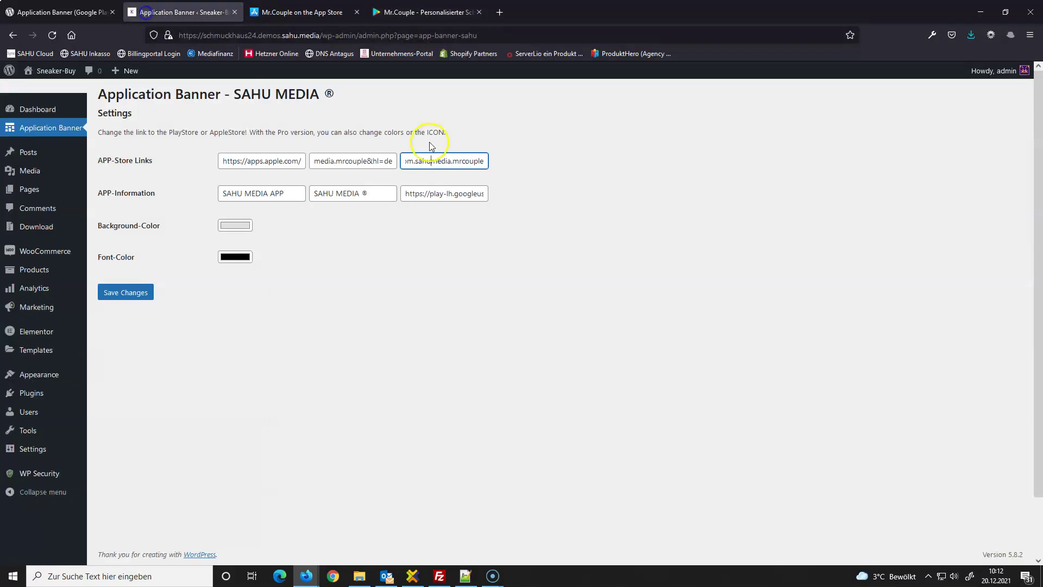
triple_click(426, 157)
right_click(425, 157)
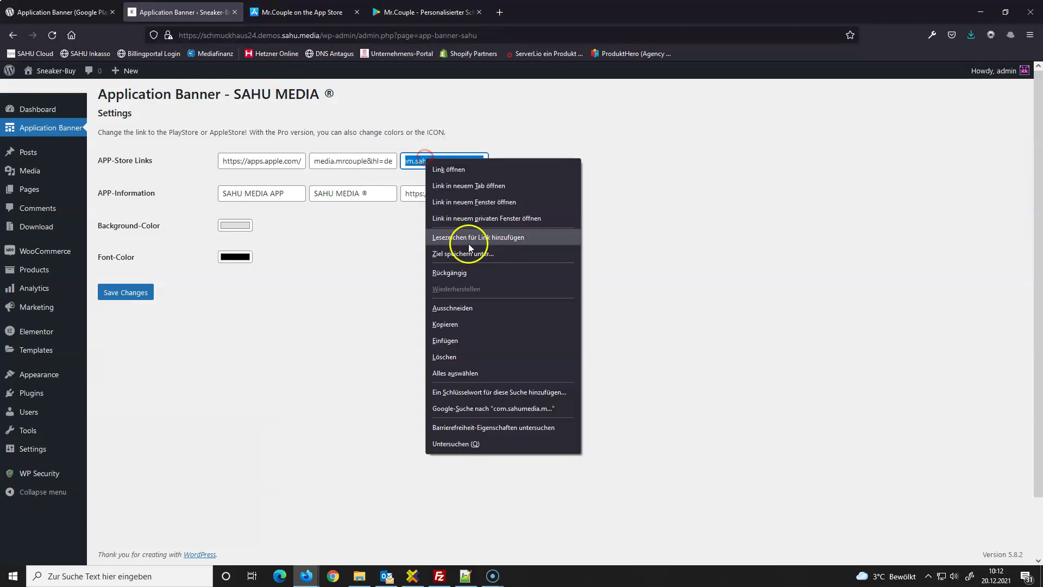
left_click(465, 341)
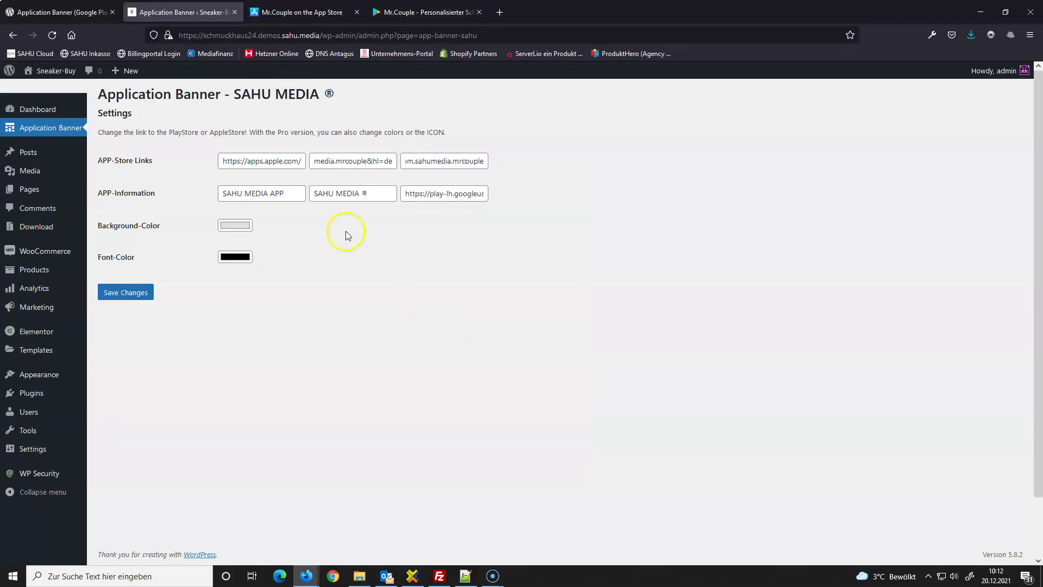
left_click_drag(97, 199, 115, 196)
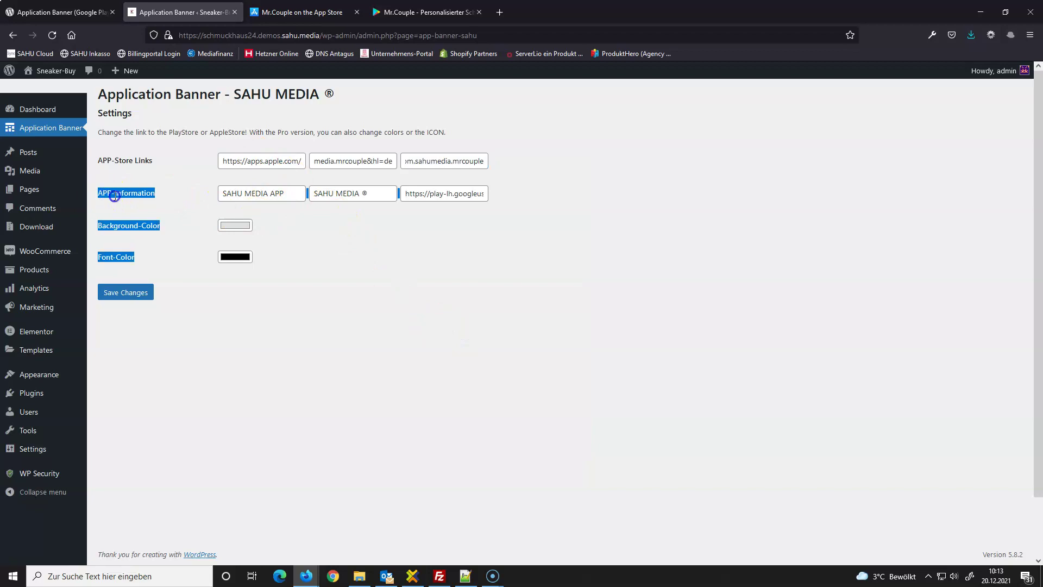
left_click(134, 196)
double_click(241, 197)
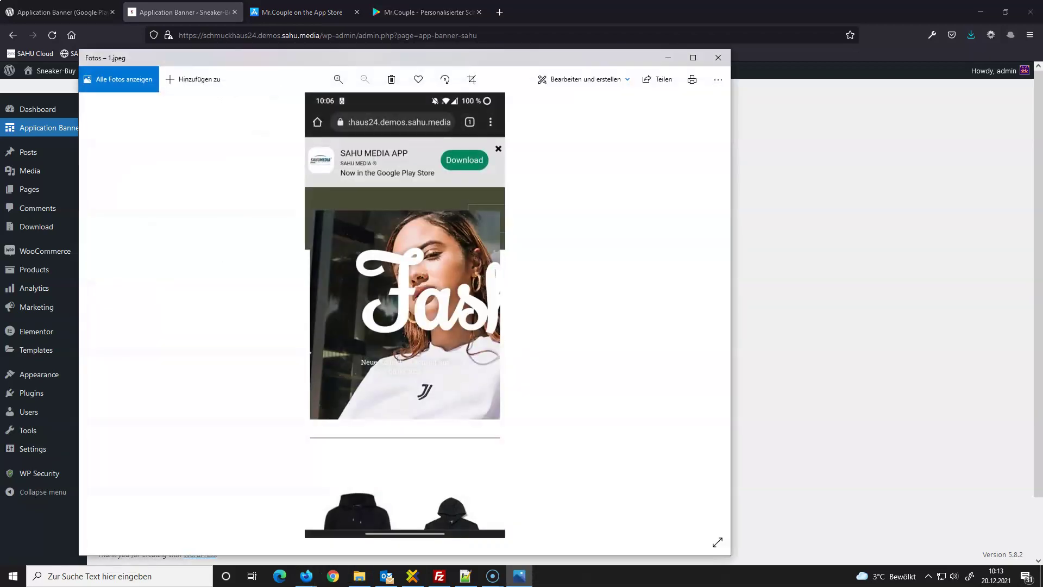
left_click(408, 138)
key("alt+F4")
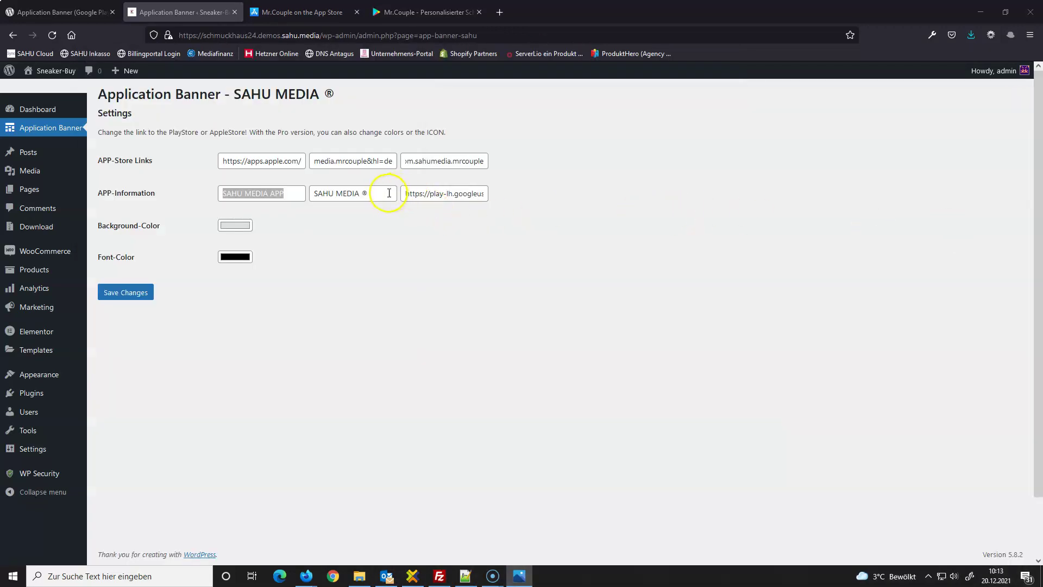
triple_click(346, 197)
key("BackSpace")
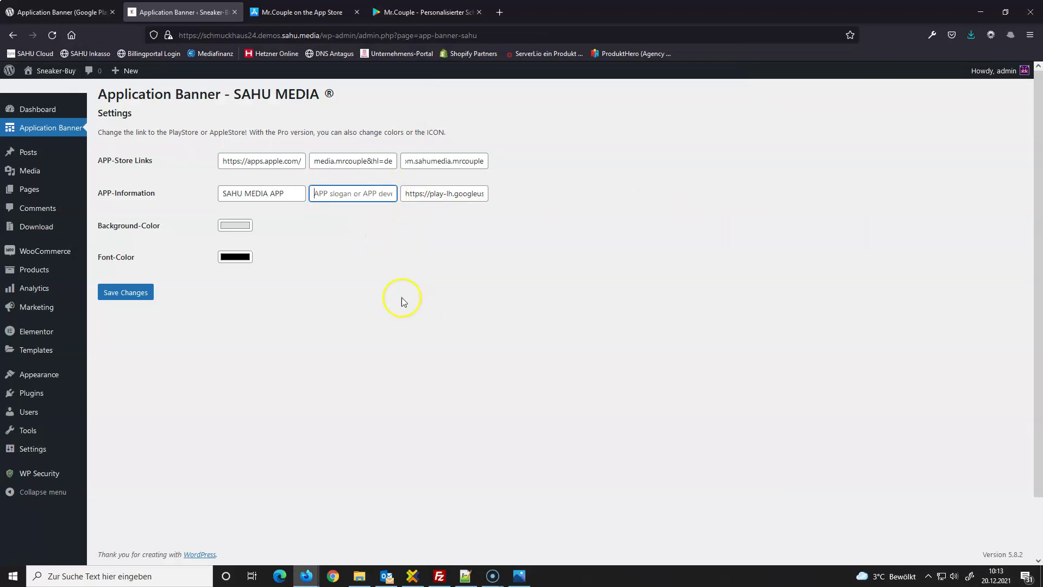
left_click(341, 192)
key("ctrl+v")
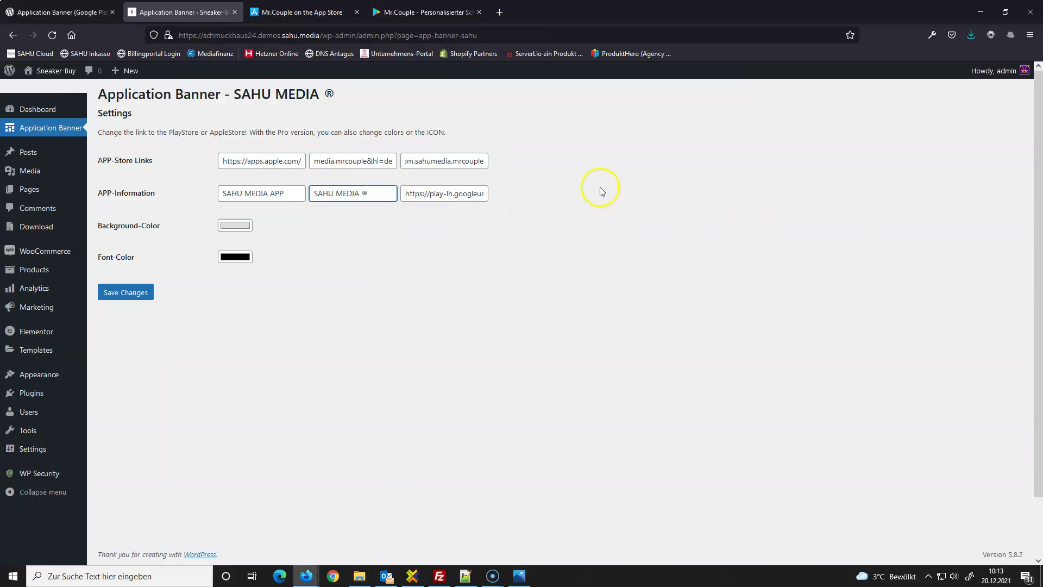
key("alt+Tab")
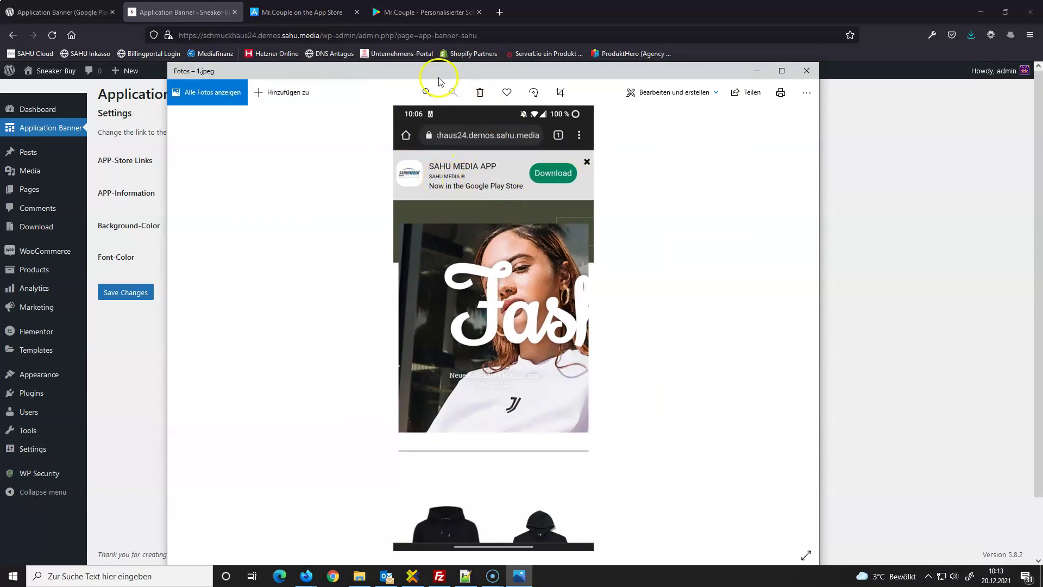
key("alt+Tab")
Clear the old APPICON URL and paste a copied image address into it.
triple_click(427, 198)
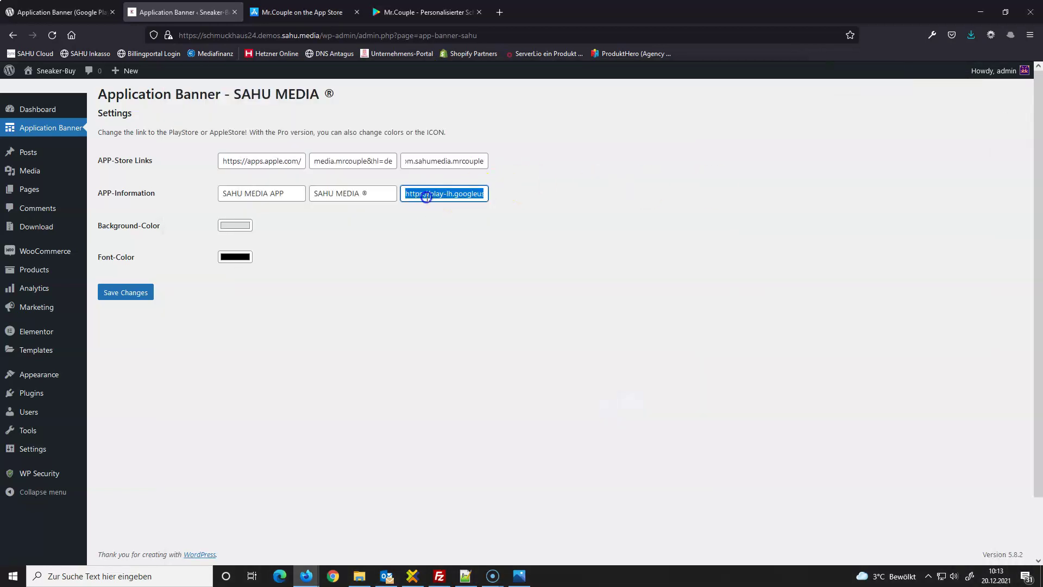
key("ctrl+a")
key("BackSpace")
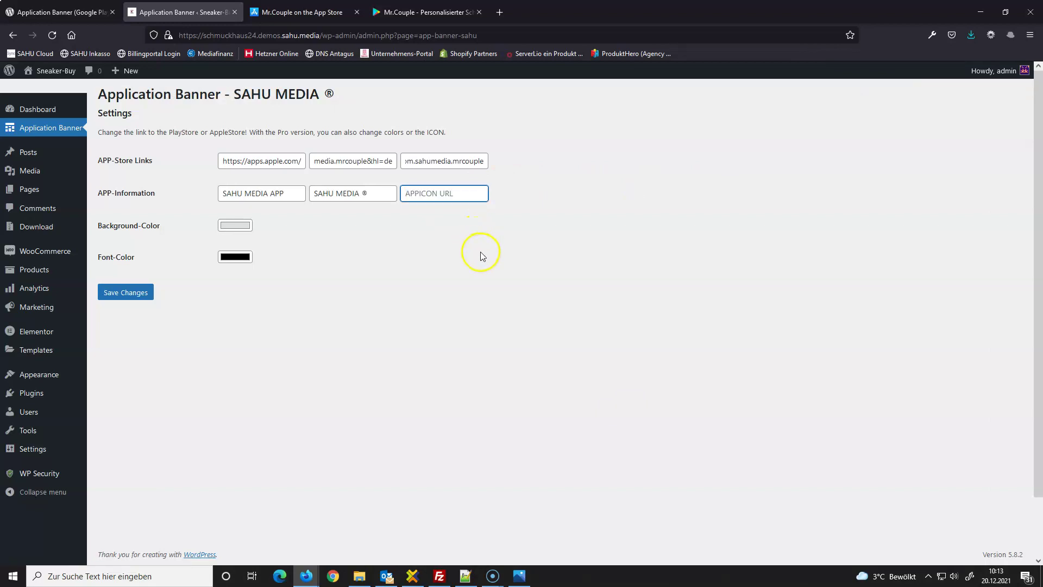
left_click(480, 252)
key("ctrl+v")
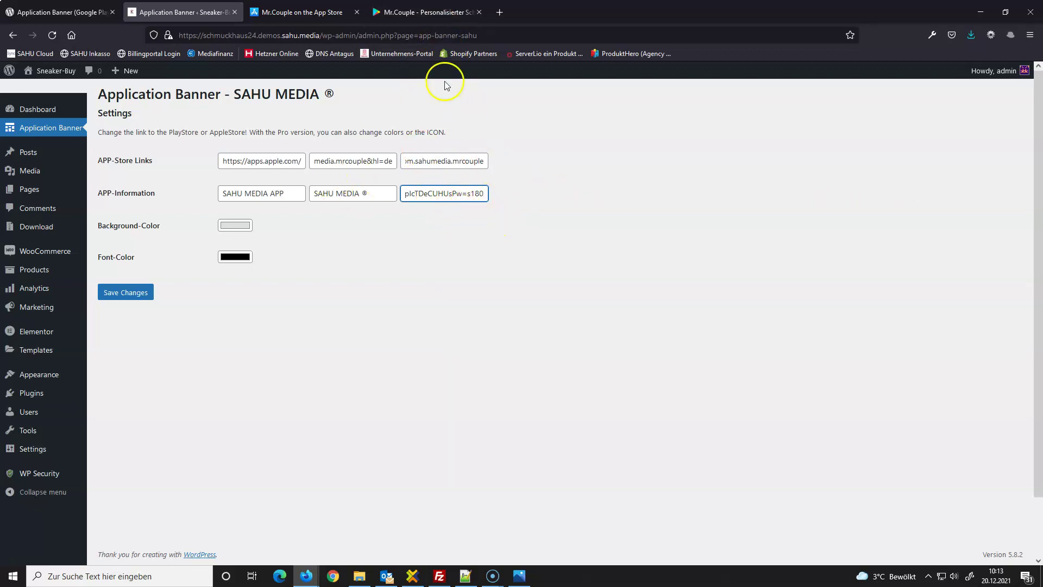
Copy the Mr.Couple logo's image address from Google Play, verify it in a new tab, and use it as the icon URL.
left_click(411, 16)
right_click(301, 210)
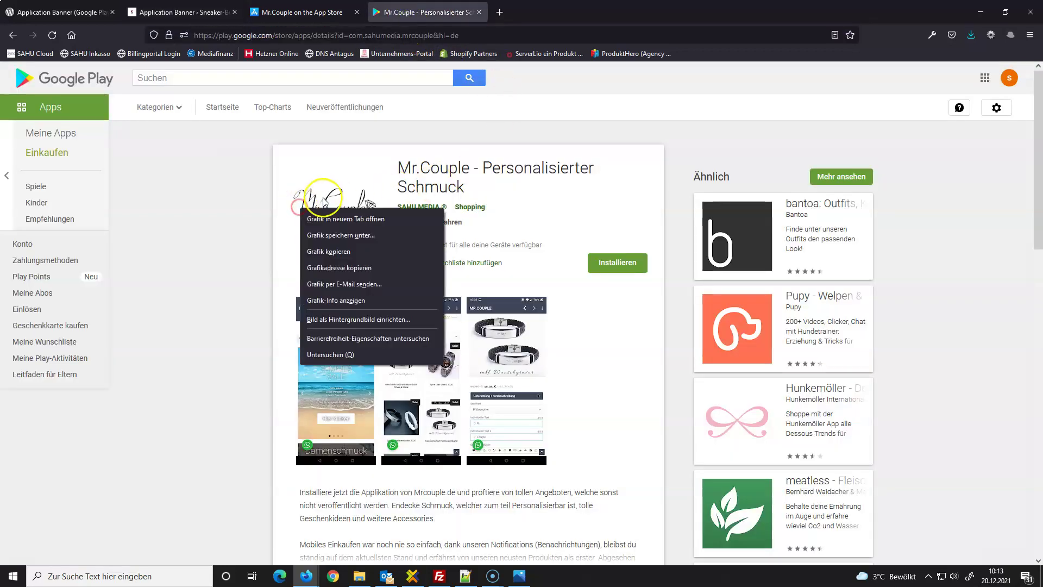
left_click(361, 268)
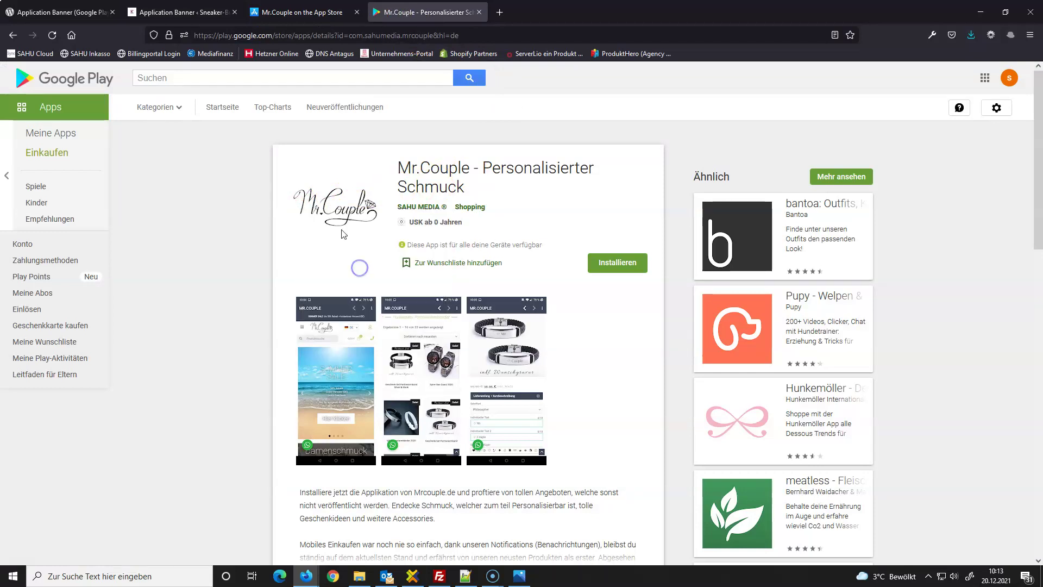
left_click(499, 12)
key("ctrl+v")
key("Return")
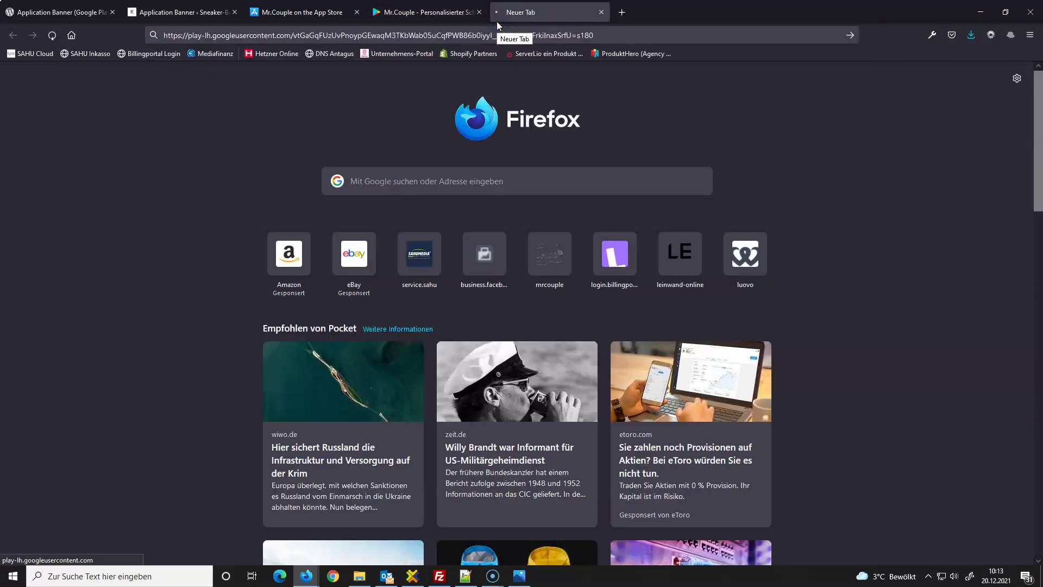
left_click(383, 37)
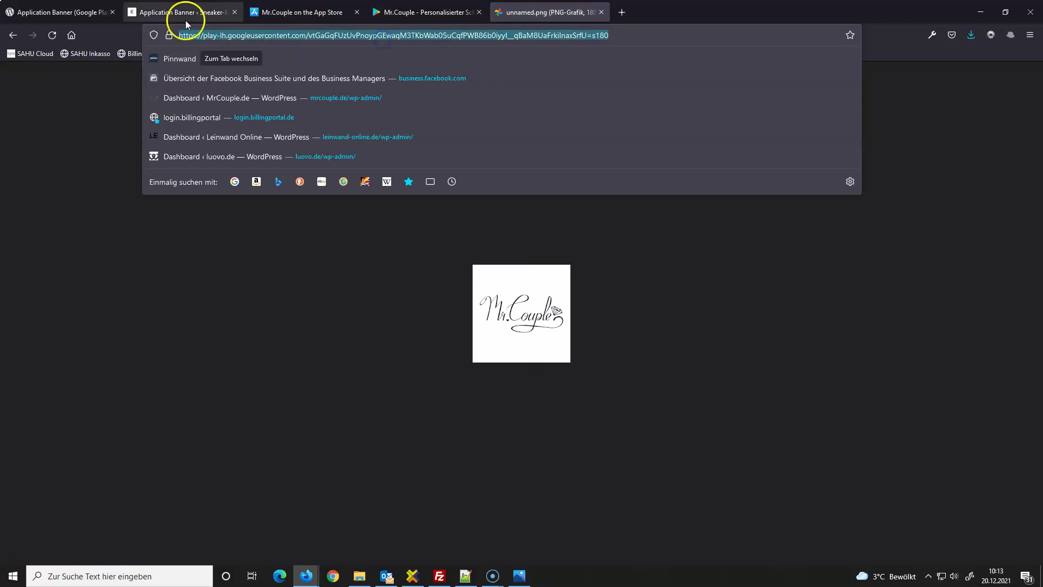
left_click(185, 12)
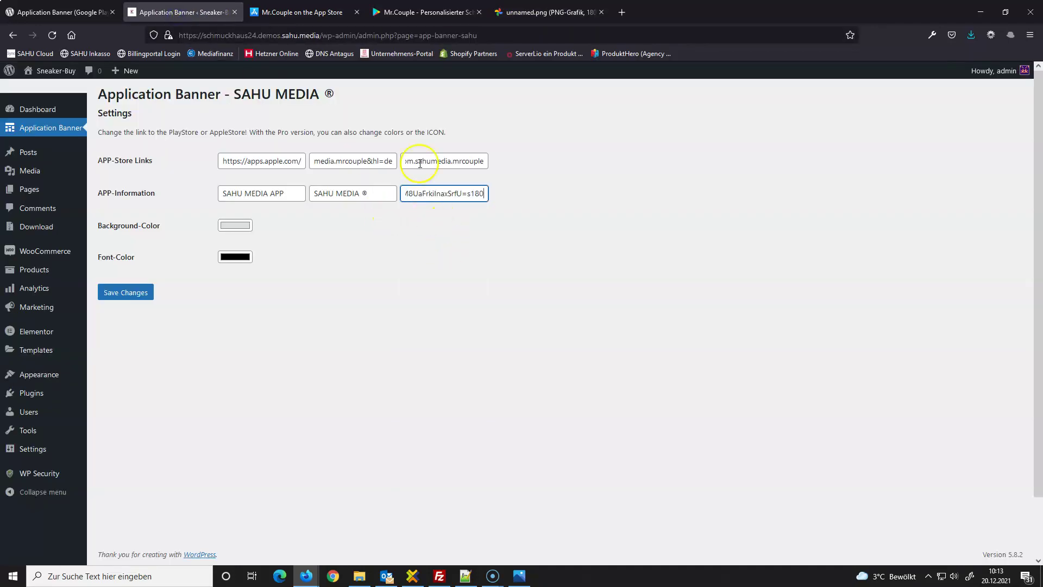
left_click(377, 271)
left_click(518, 575)
Set the banner Background-Color to navy, comparing against the example screenshot.
left_click_drag(533, 96, 470, 68)
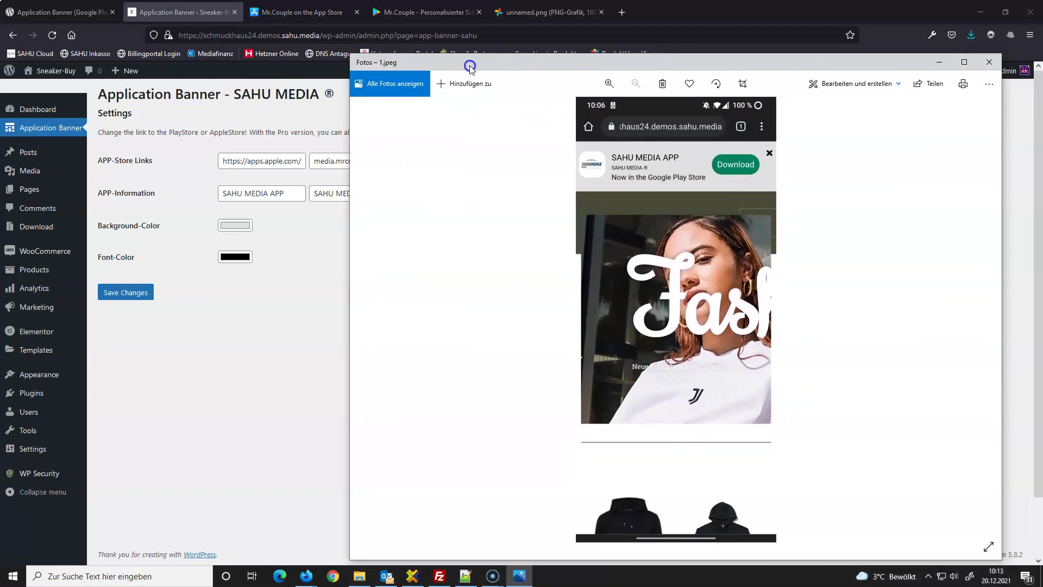
left_click(232, 226)
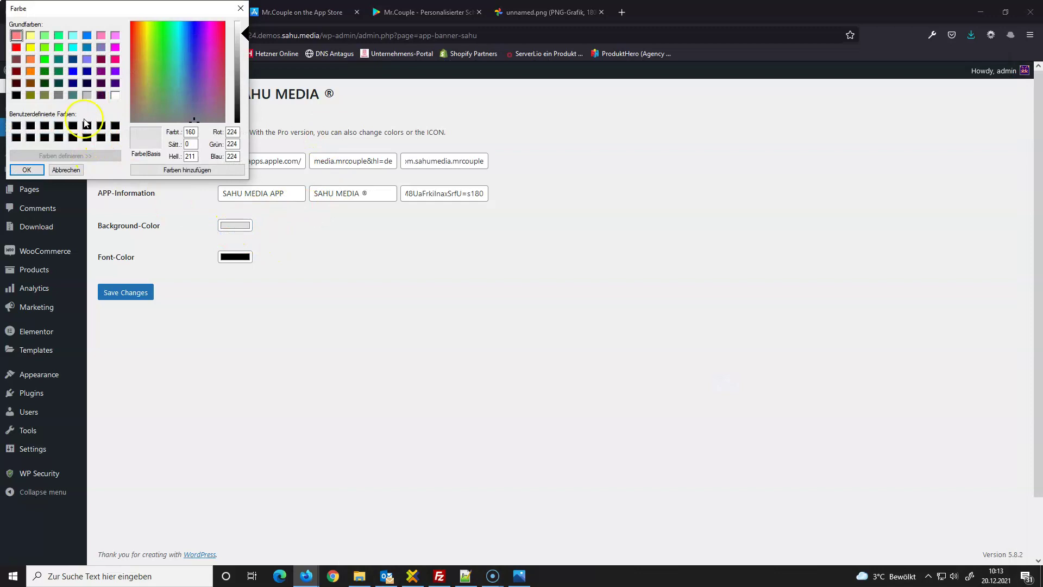
left_click(72, 83)
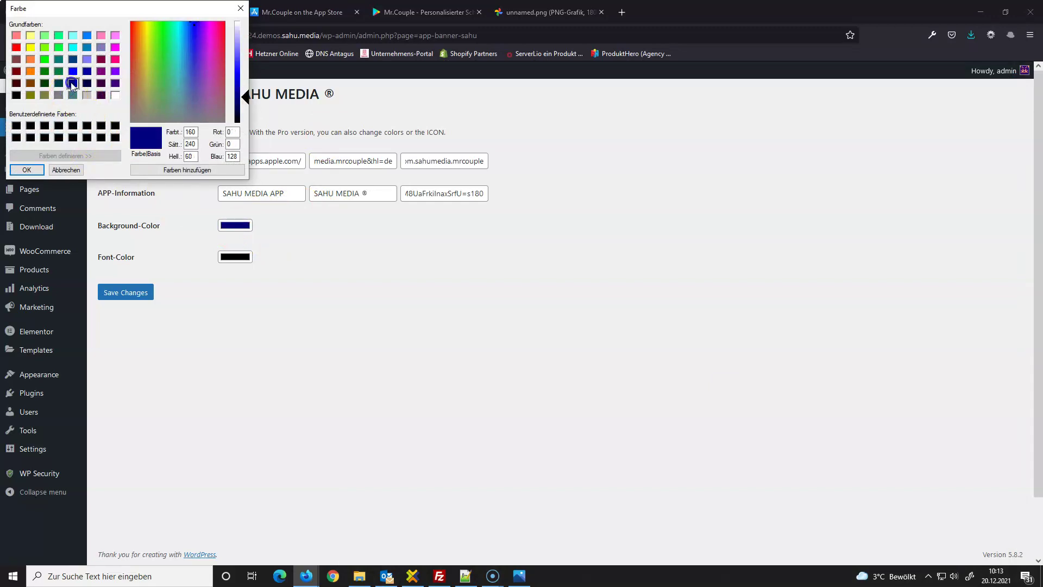
left_click(26, 170)
left_click(519, 576)
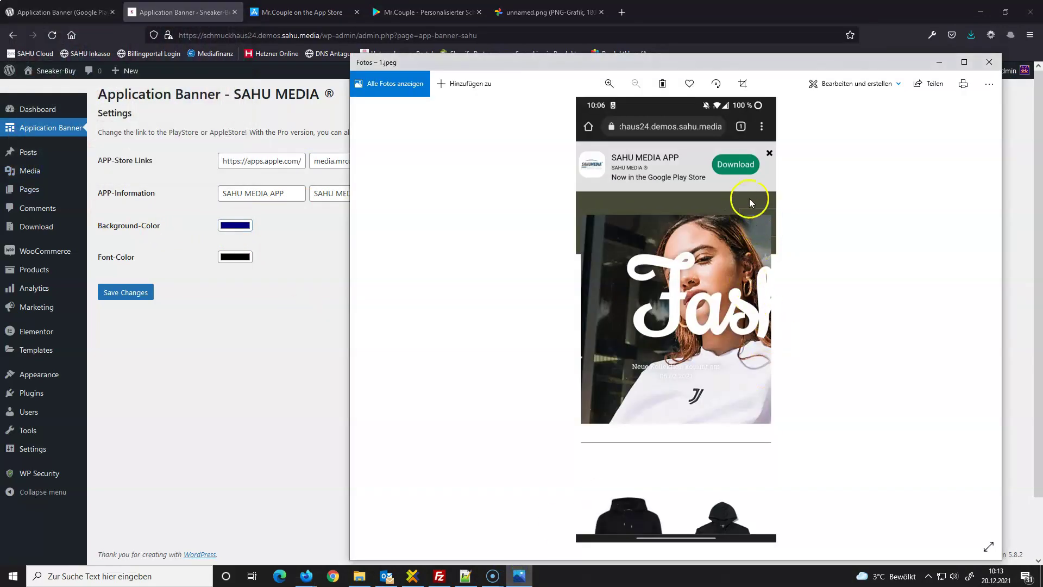
left_click(299, 276)
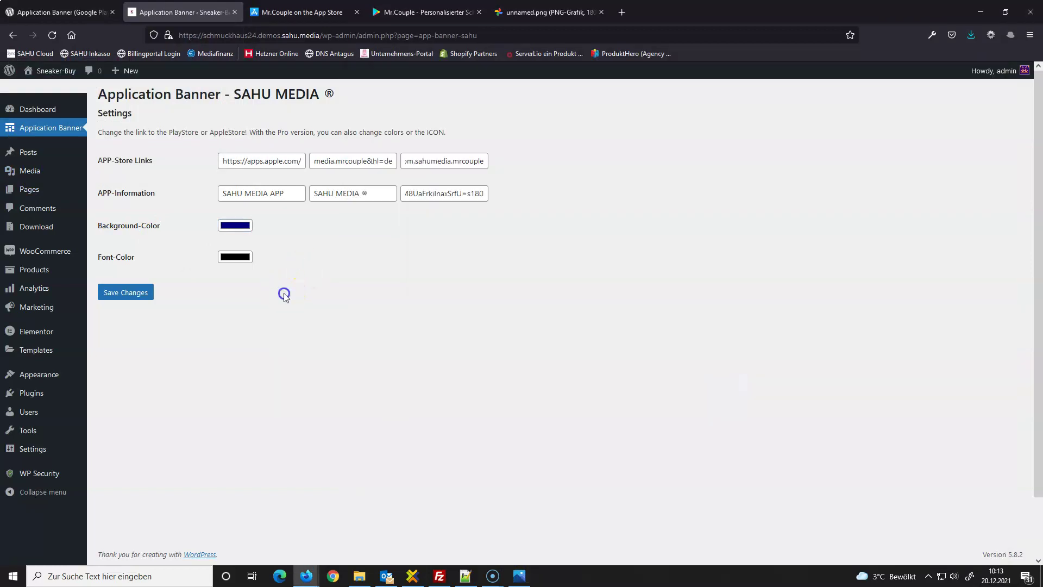
Set the banner Font-Color to white.
left_click(230, 259)
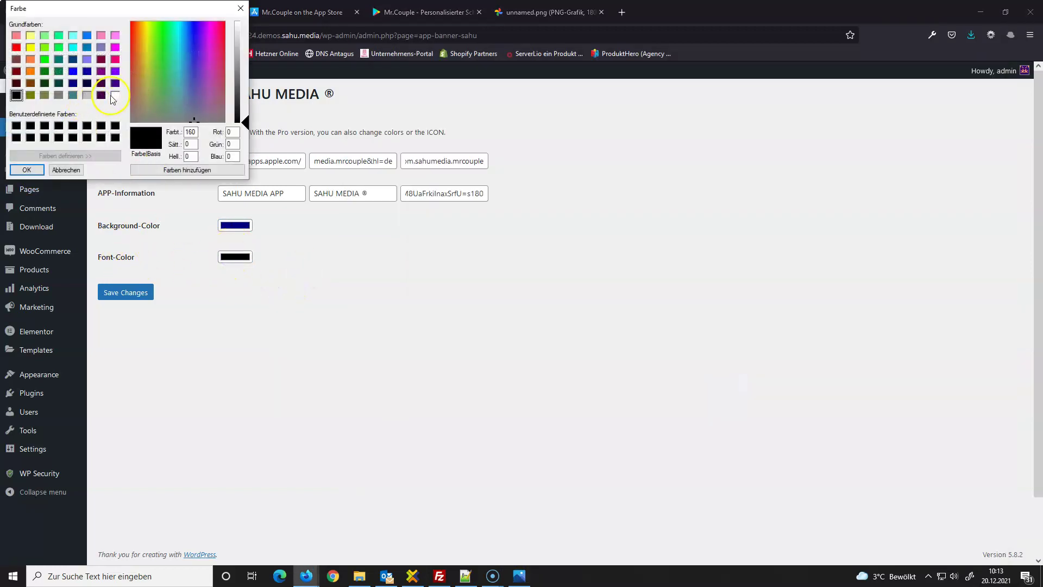
left_click(115, 96)
left_click(27, 170)
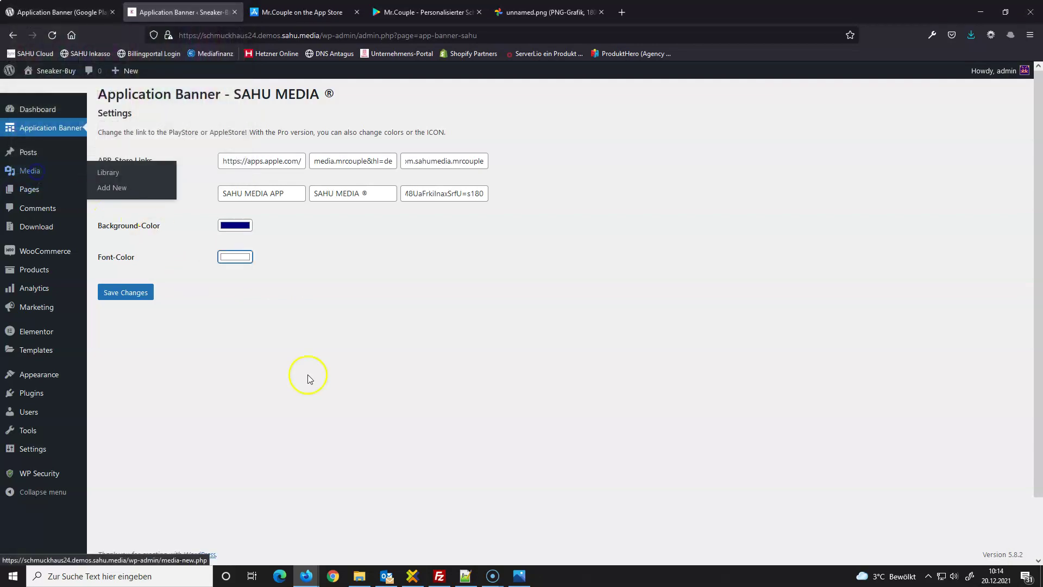
left_click(514, 569)
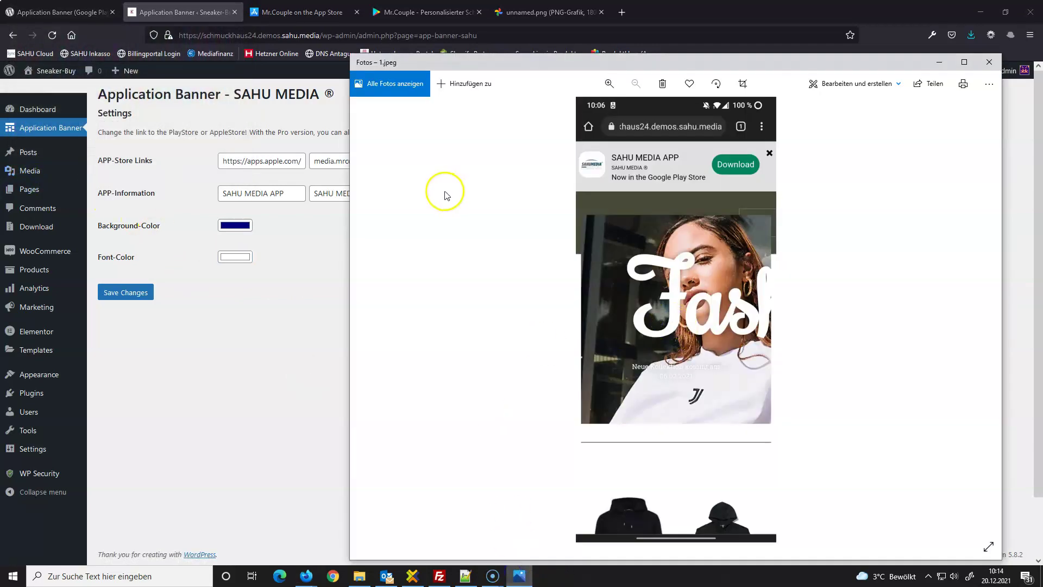
left_click(232, 342)
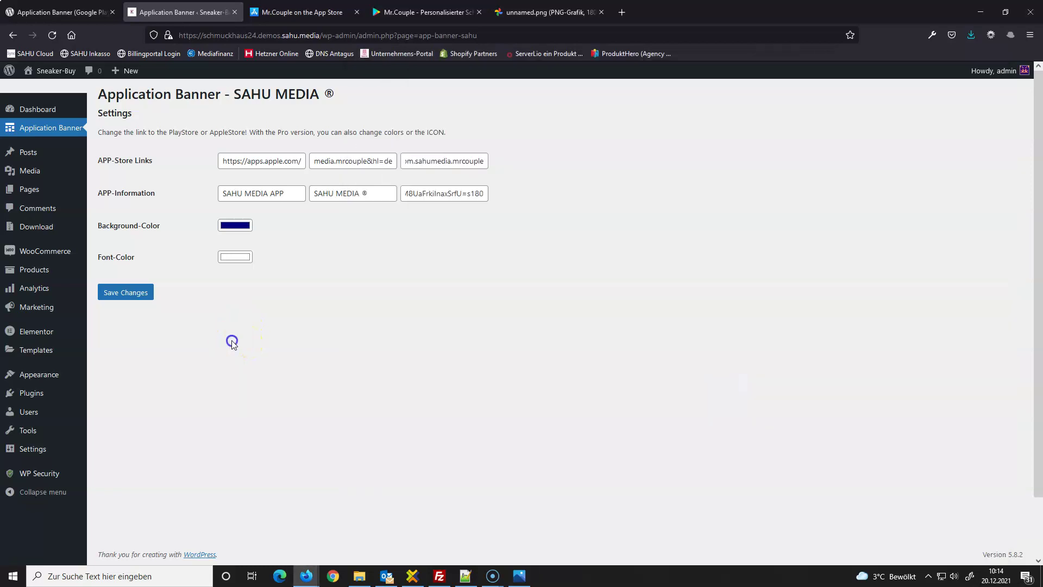